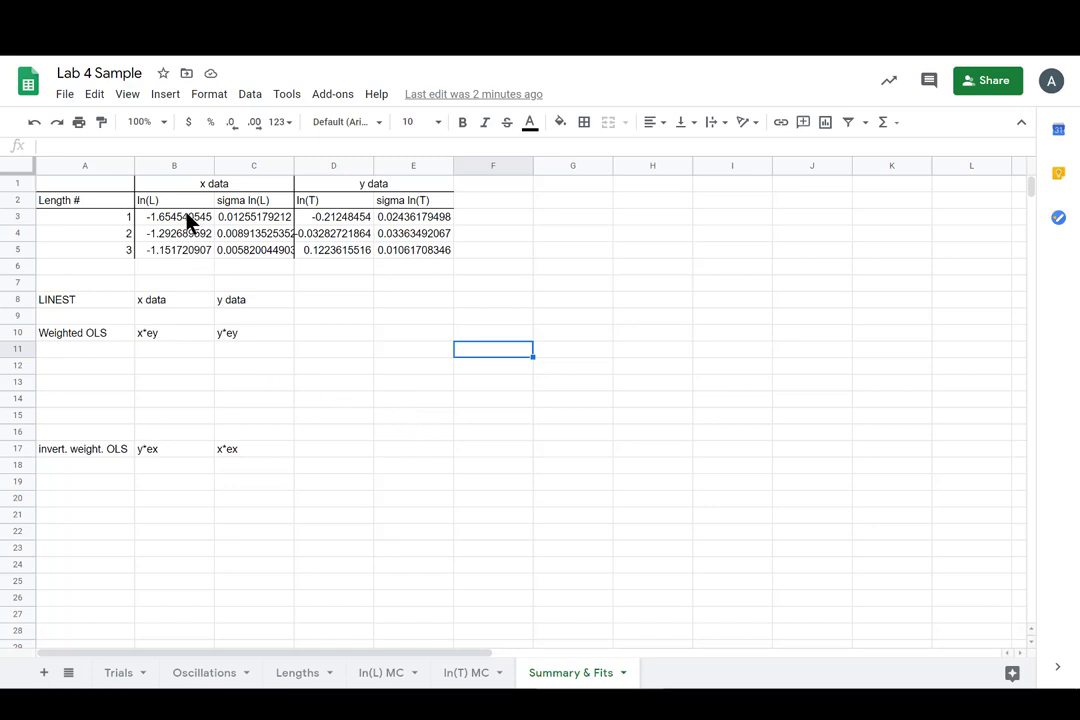
Step: Review the ln(L) and ln(T) data block and the summary table layout
drag(190, 218, 340, 238)
drag(405, 253, 434, 258)
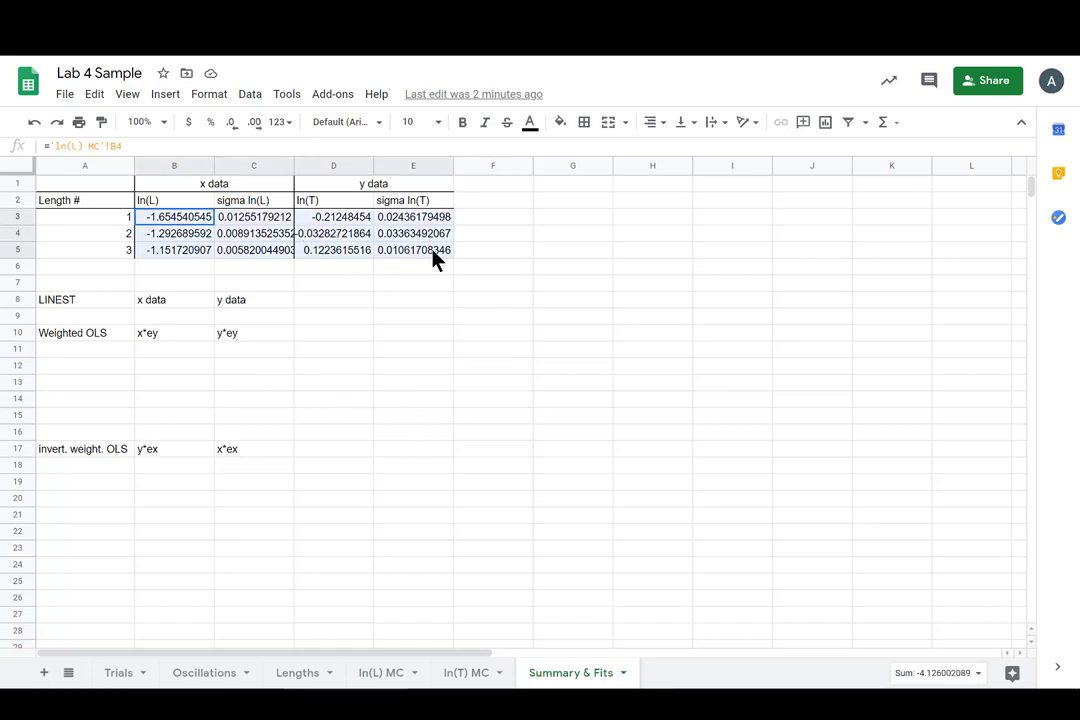
click(622, 242)
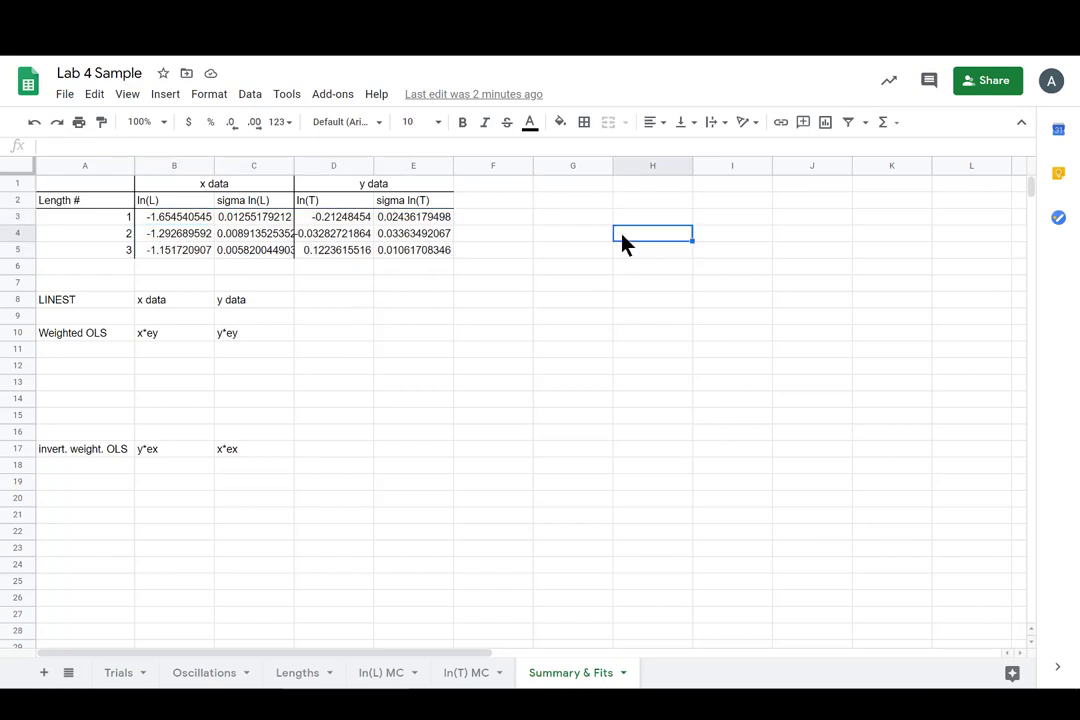
click(618, 266)
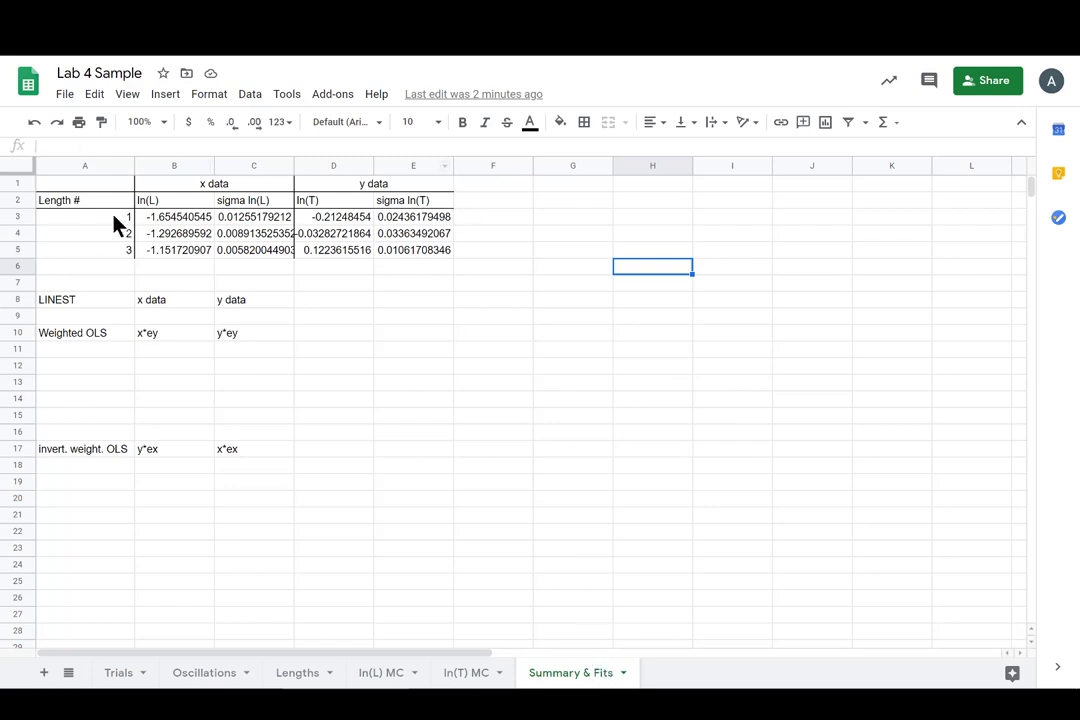
drag(92, 181, 418, 252)
drag(78, 303, 202, 460)
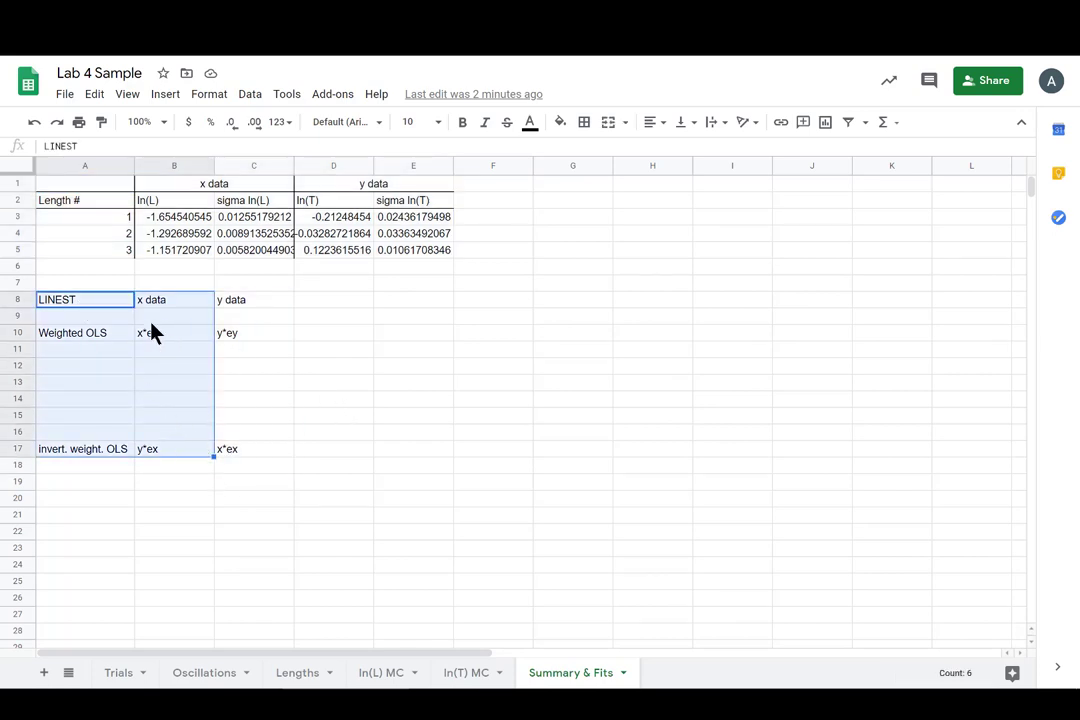
click(492, 382)
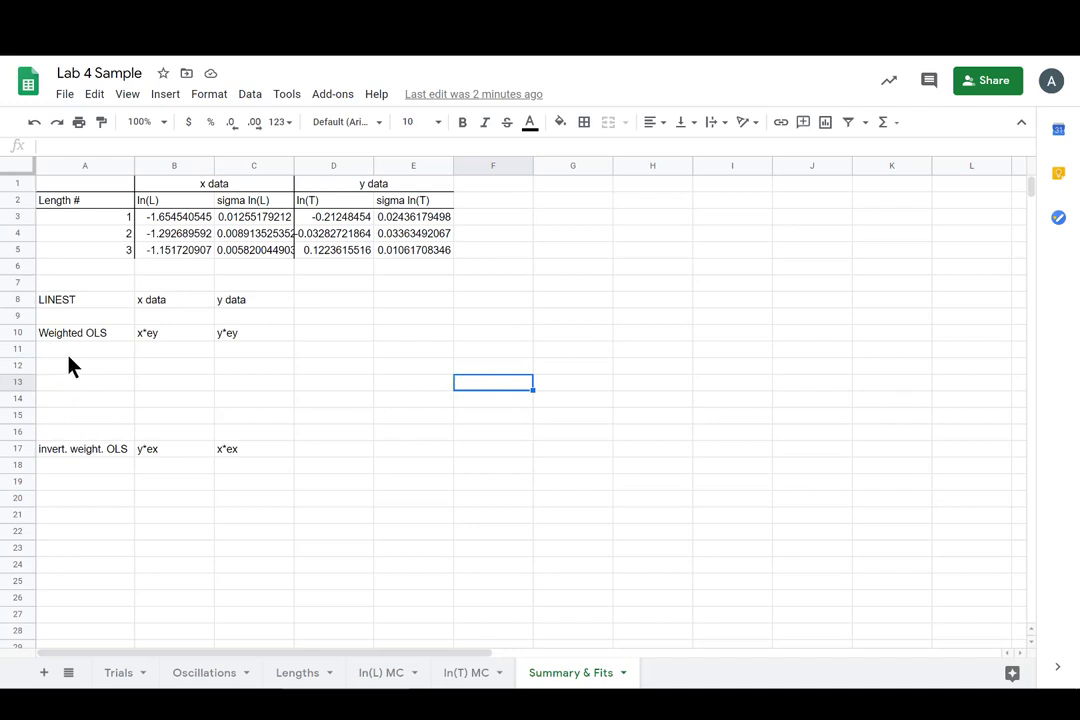
Step: Look over the LINEST x/y data labels and the Weighted OLS x*ey and y*ey headings
drag(50, 358, 75, 440)
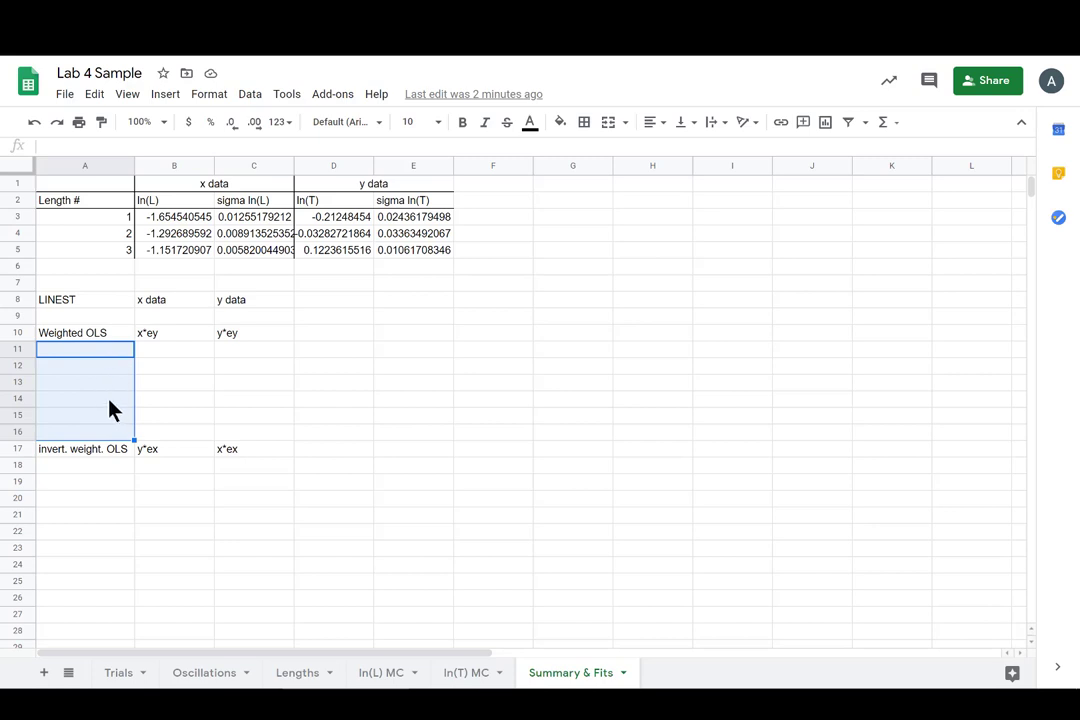
key(Right)
key(Right)
key(Right)
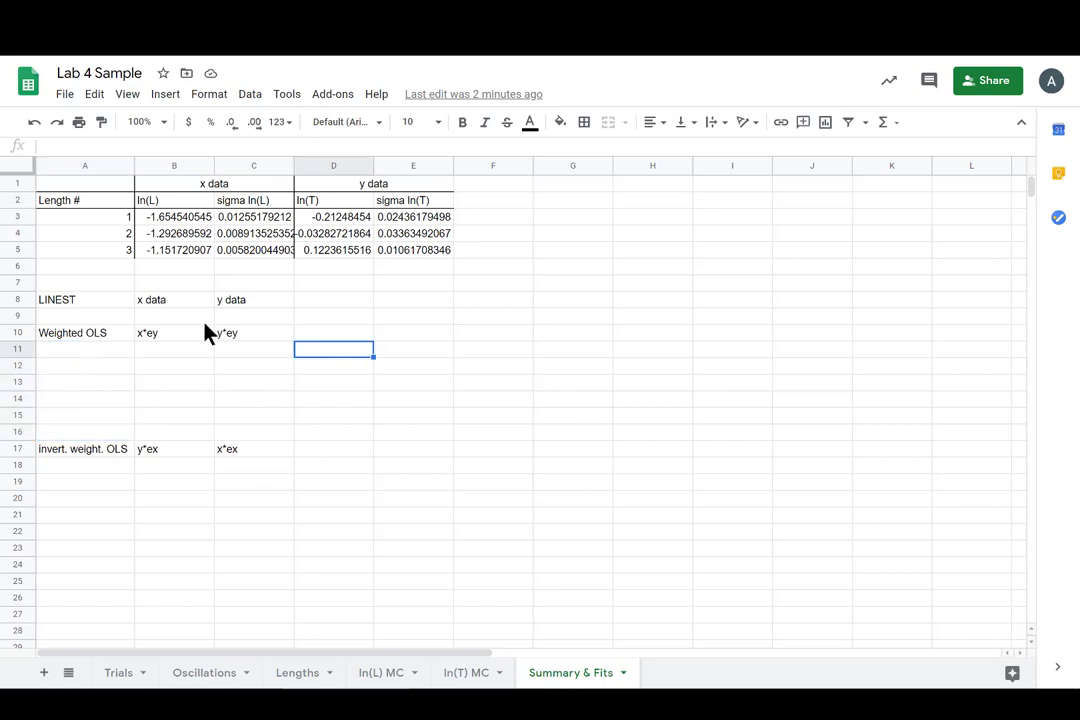
drag(63, 307, 239, 309)
click(88, 310)
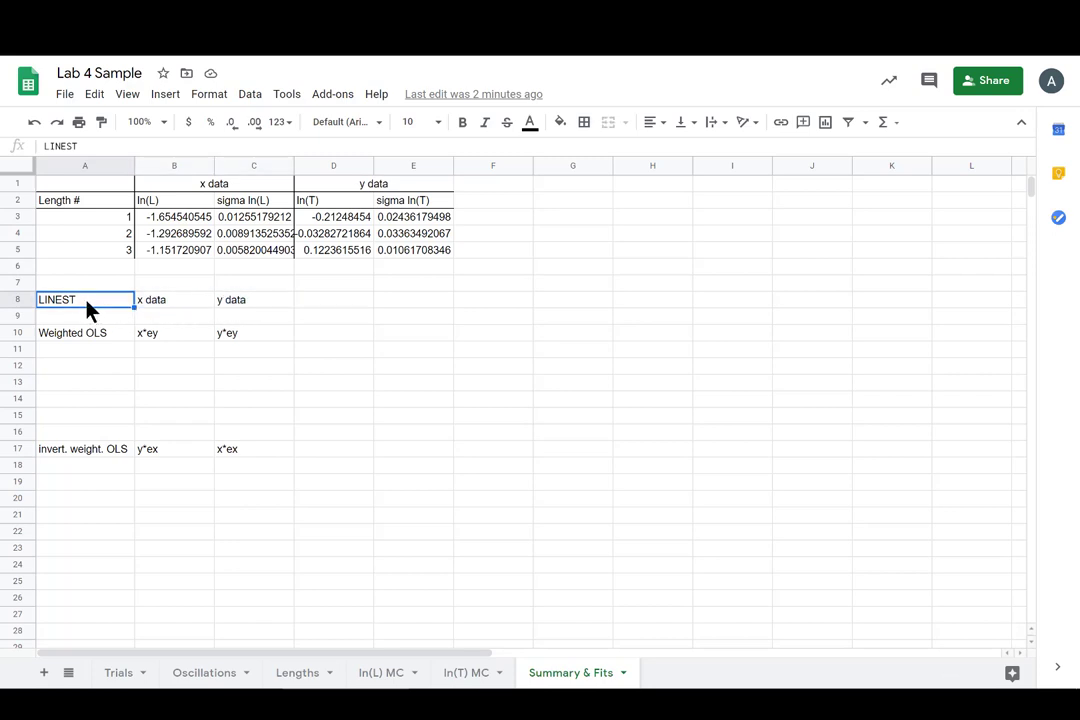
drag(166, 294, 176, 570)
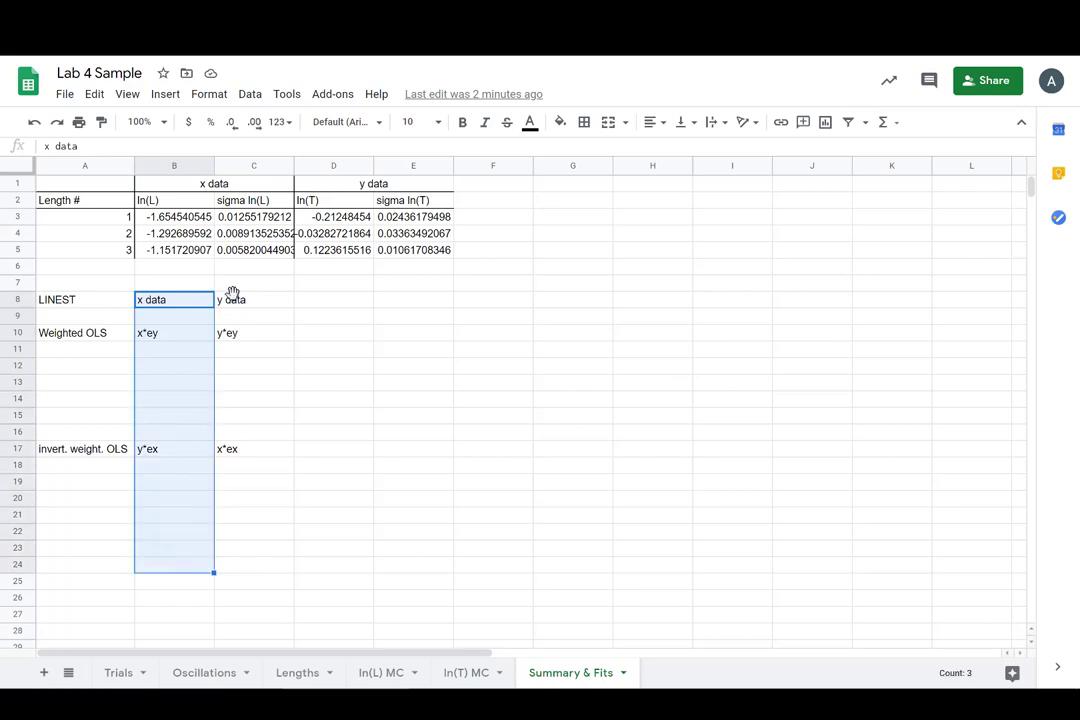
drag(232, 298, 240, 560)
click(507, 371)
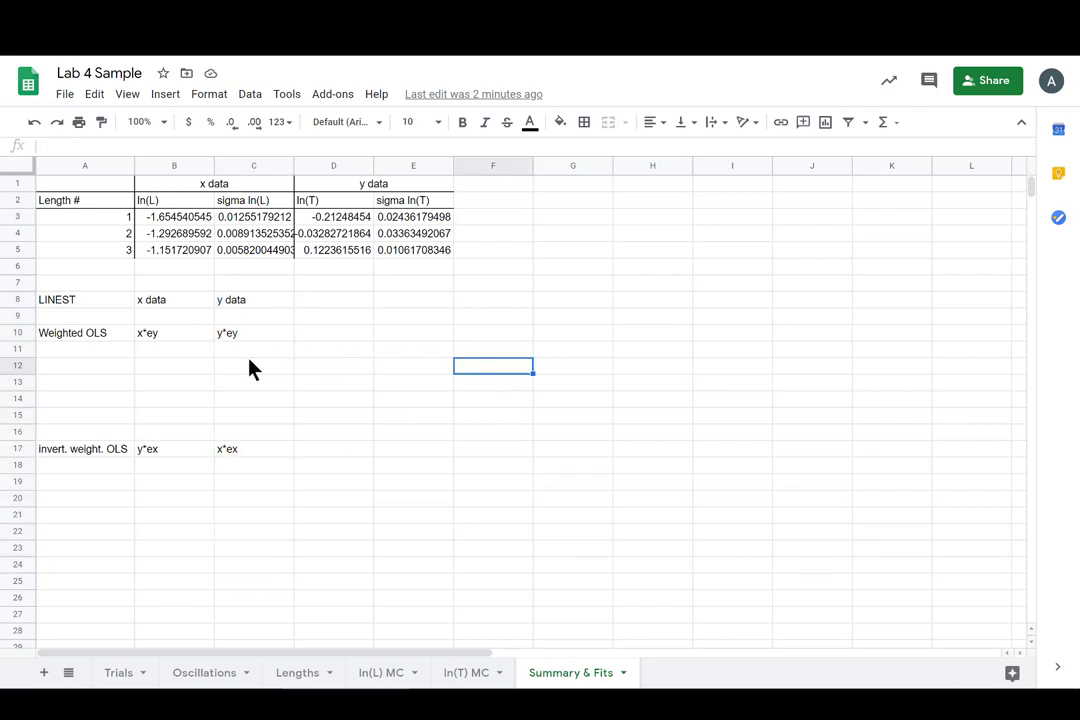
click(86, 339)
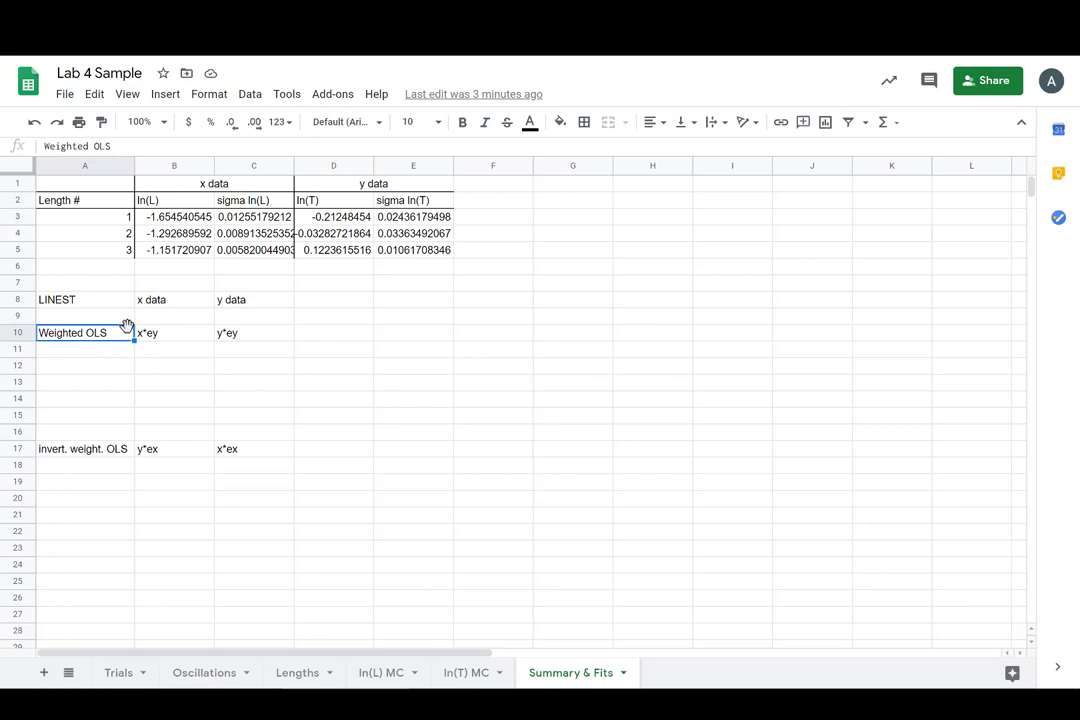
click(166, 340)
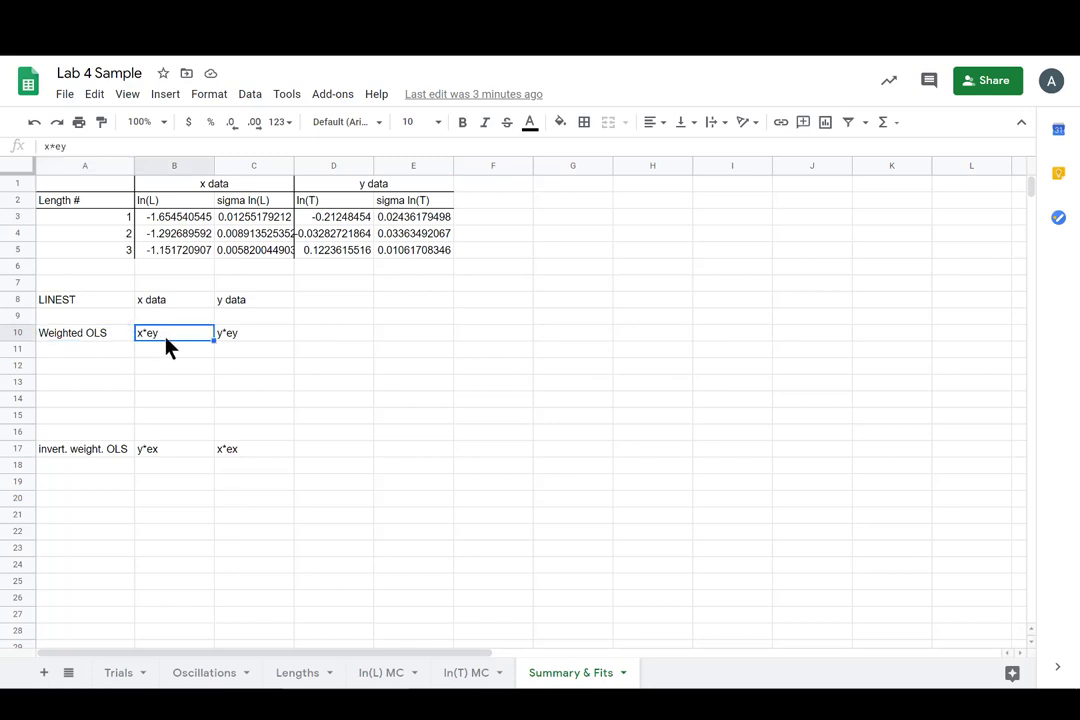
click(250, 341)
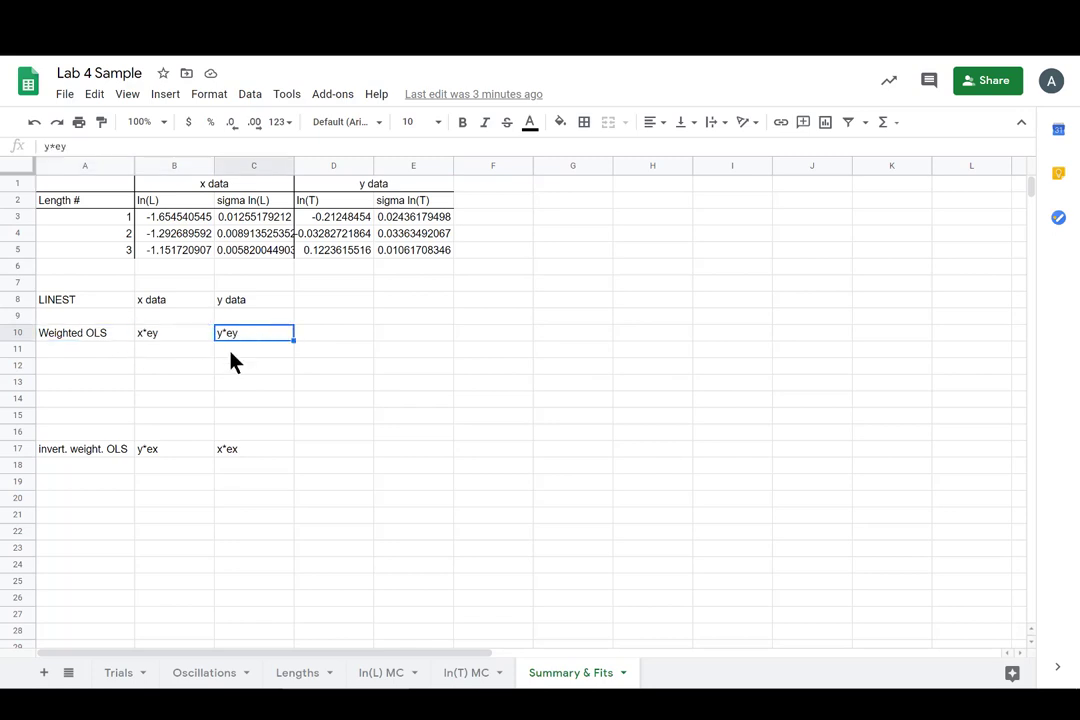
click(157, 336)
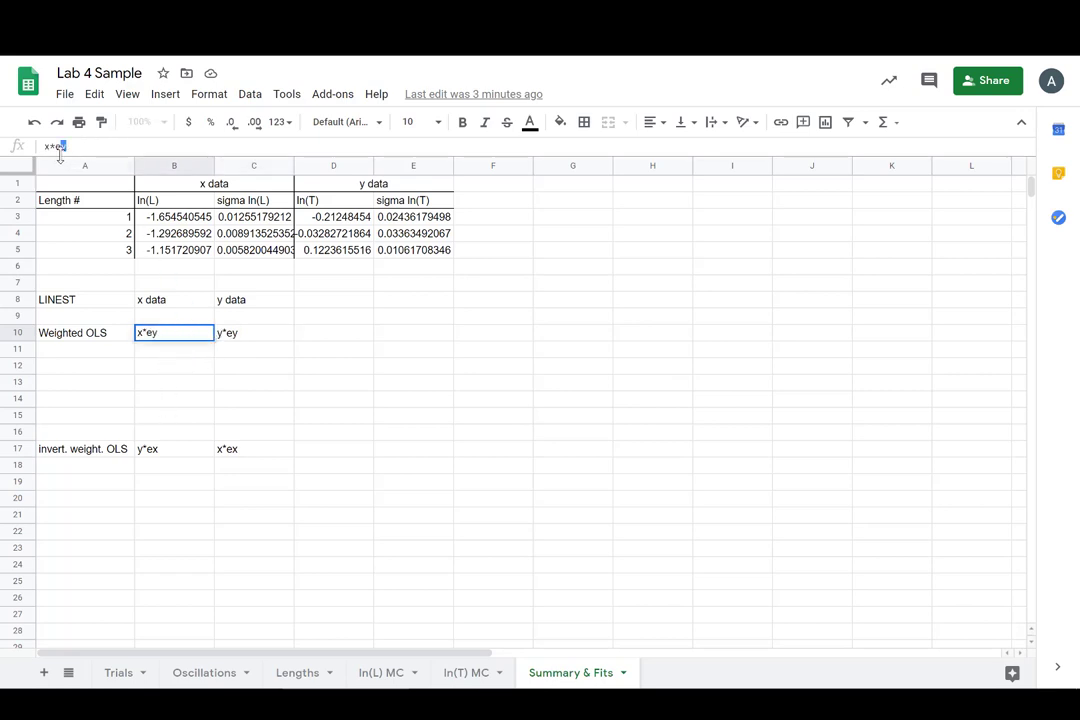
double_click(58, 146)
Step: Enter =B3*E3 in B11 and fill it down through B13
click(148, 359)
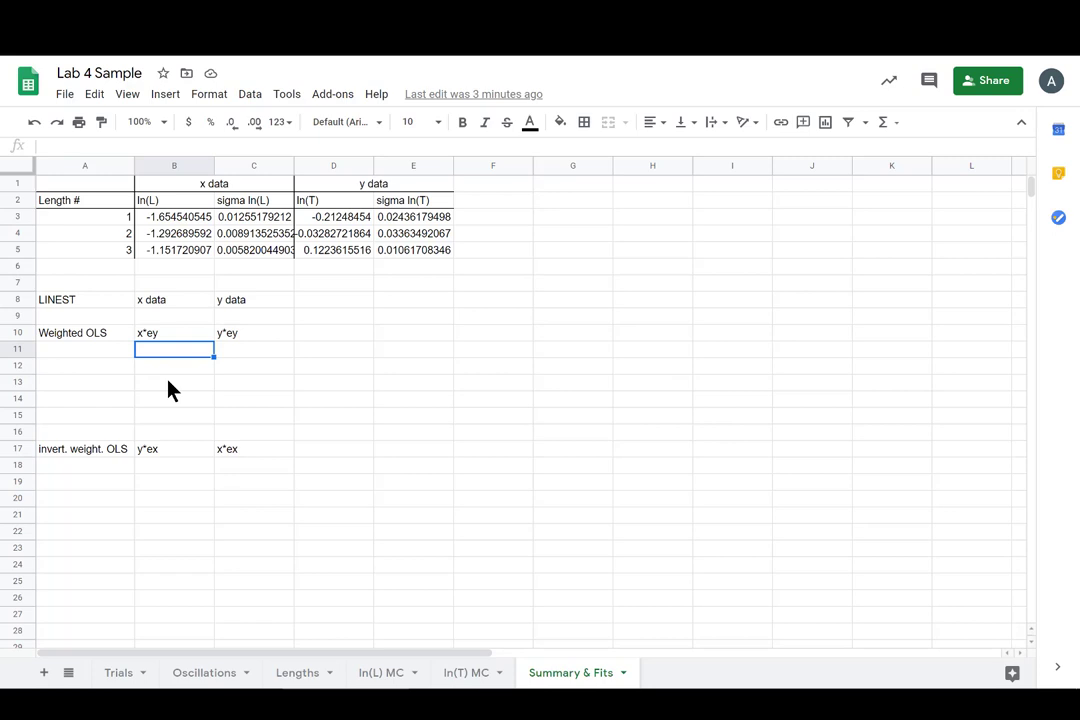
text(=)
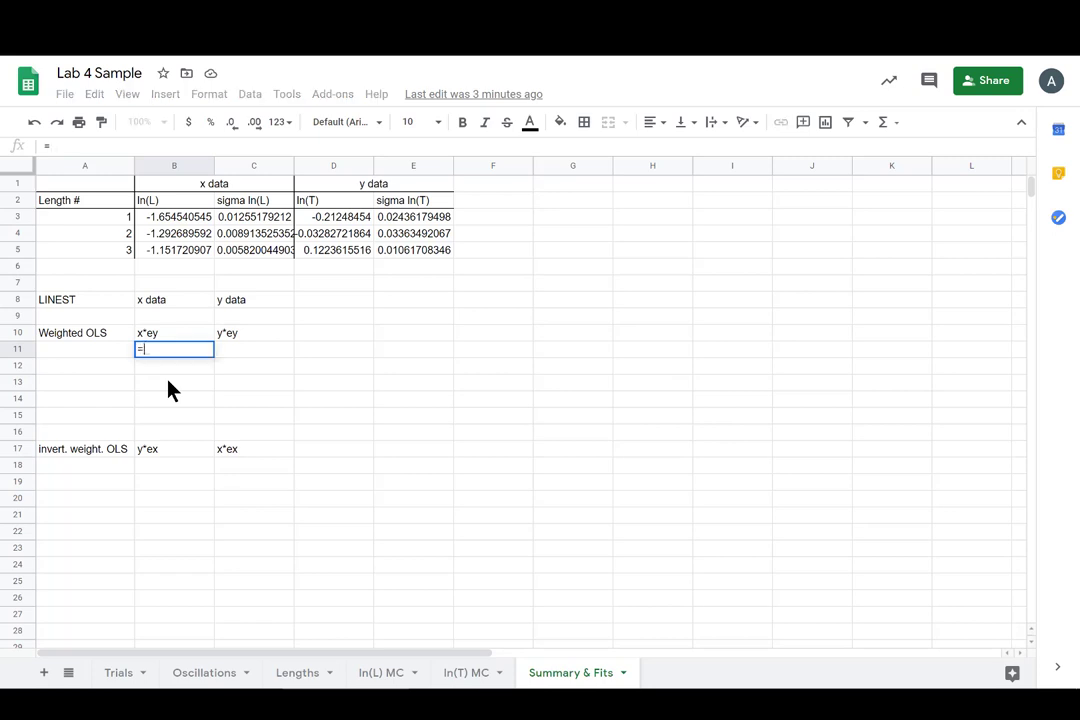
click(168, 221)
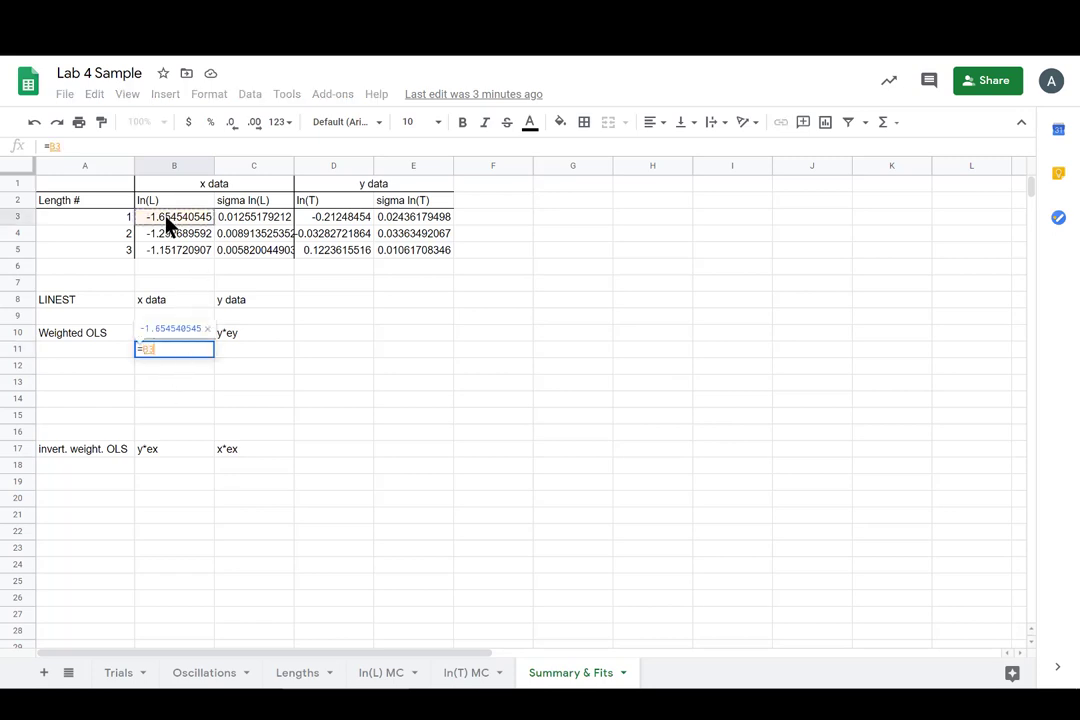
text(*)
click(414, 222)
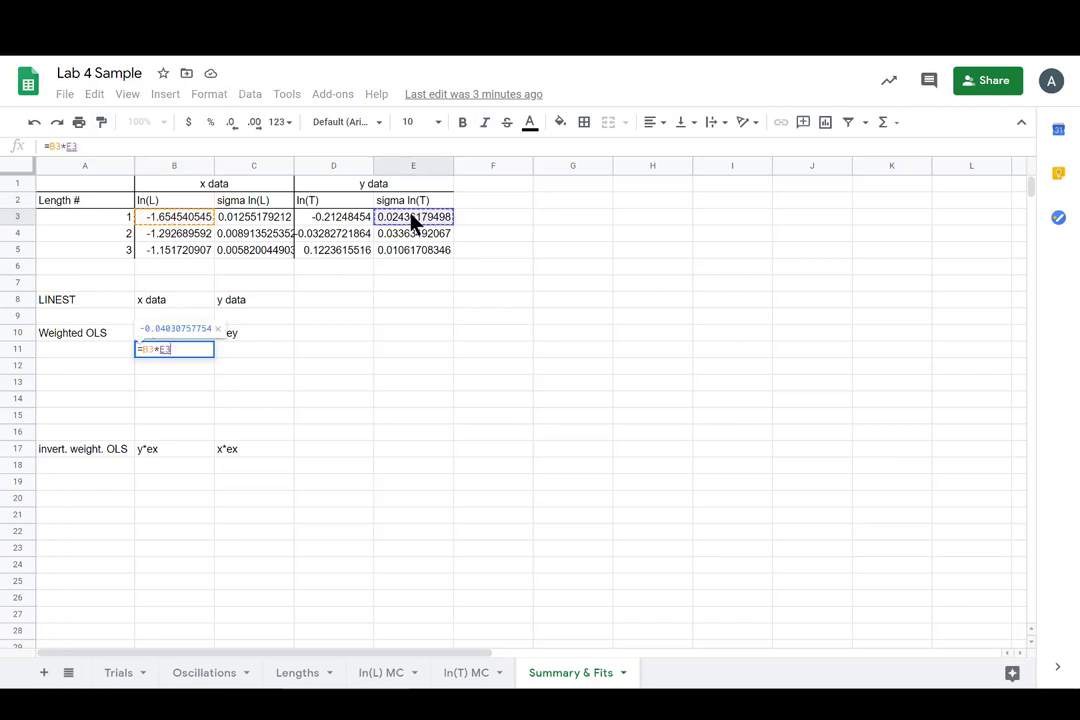
key(Return)
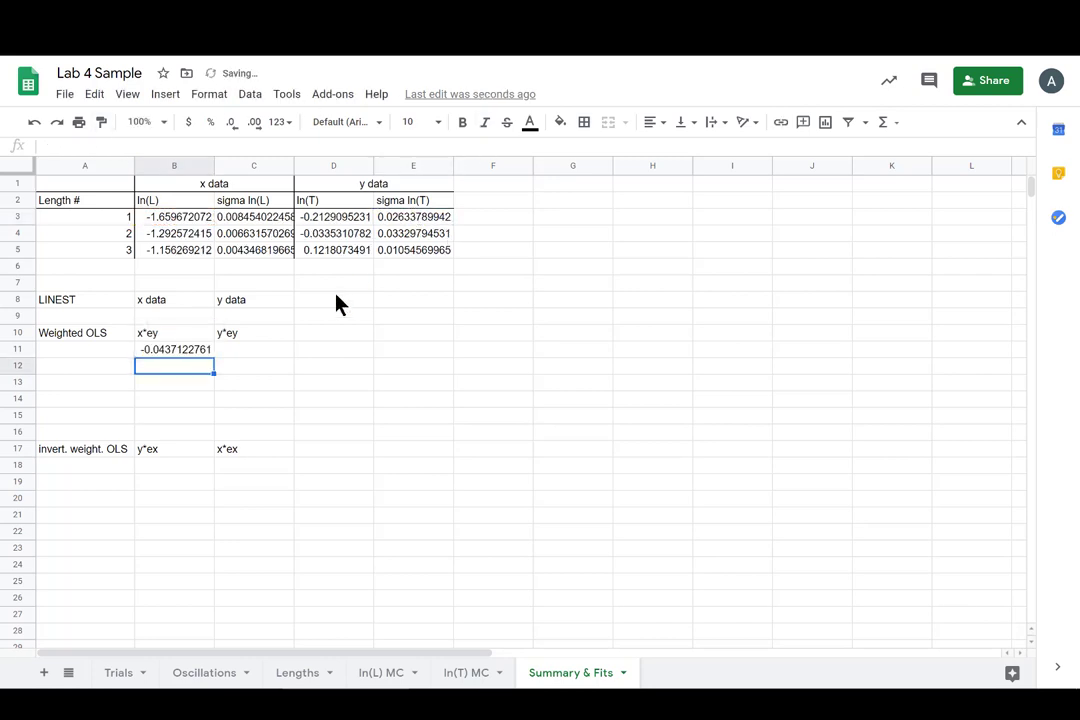
click(209, 352)
drag(213, 357, 211, 389)
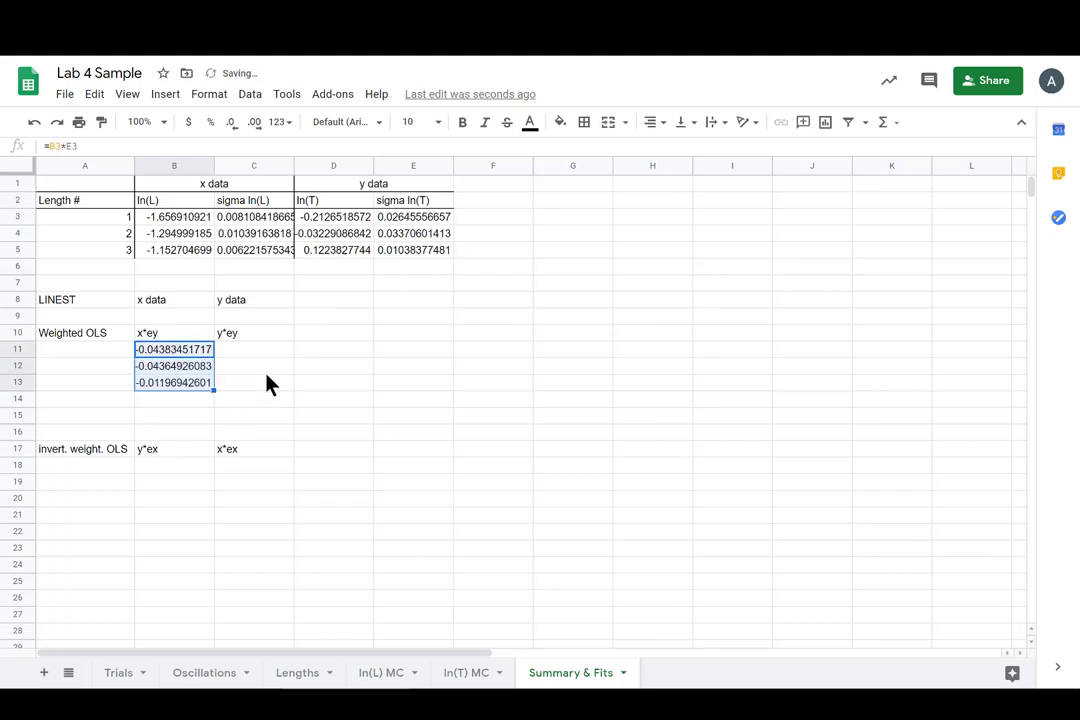
click(240, 352)
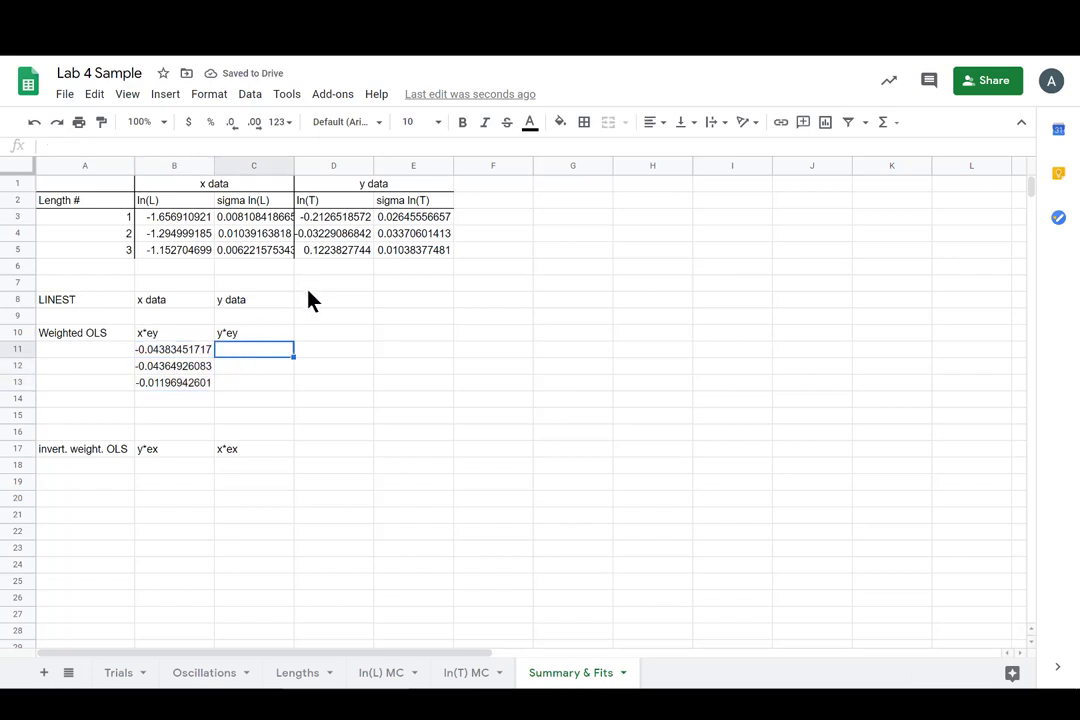
Step: Enter a y*ey formula in C11 multiplying the first ln(T) by the sigma ln(T) cell
text(=)
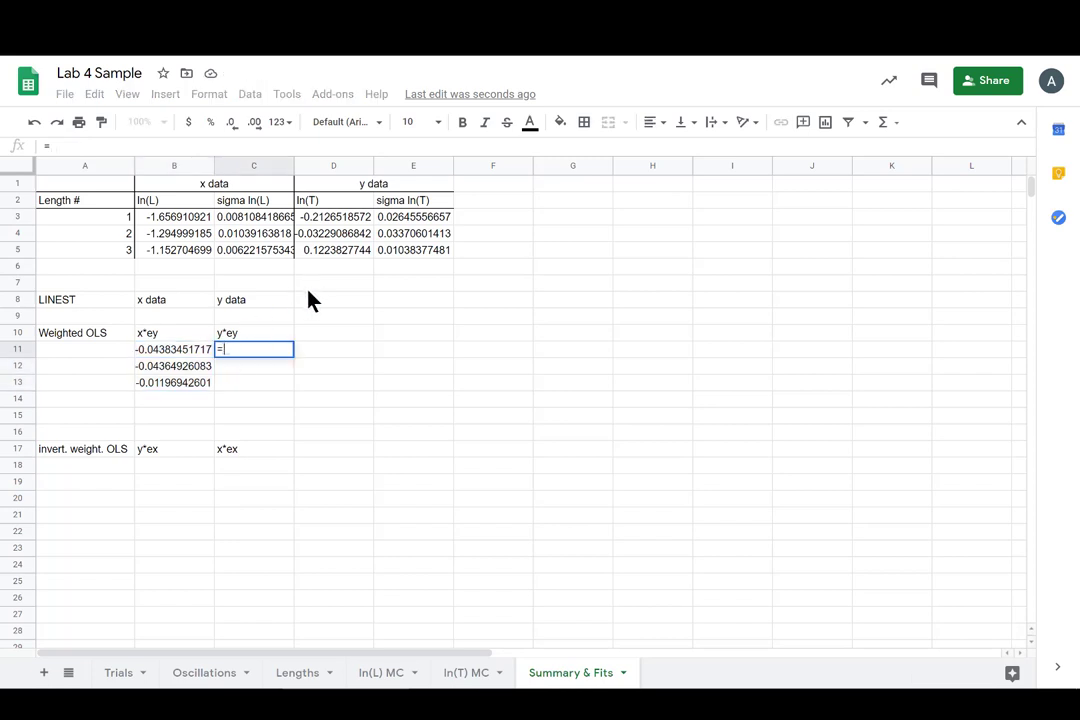
click(326, 222)
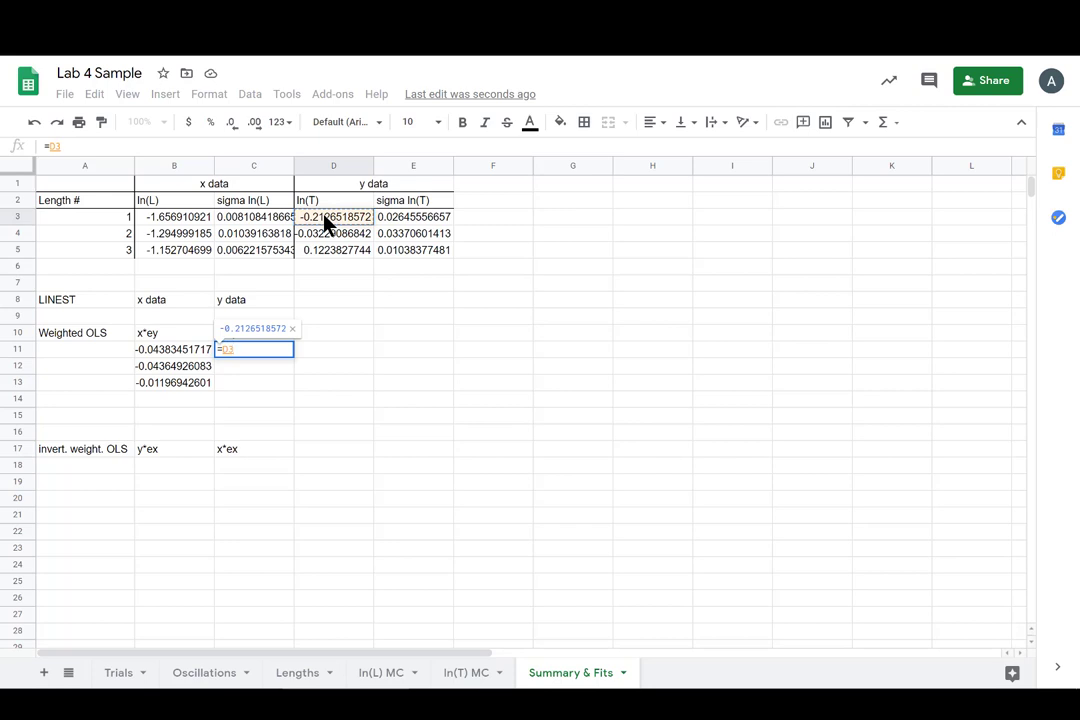
text(*)
click(402, 207)
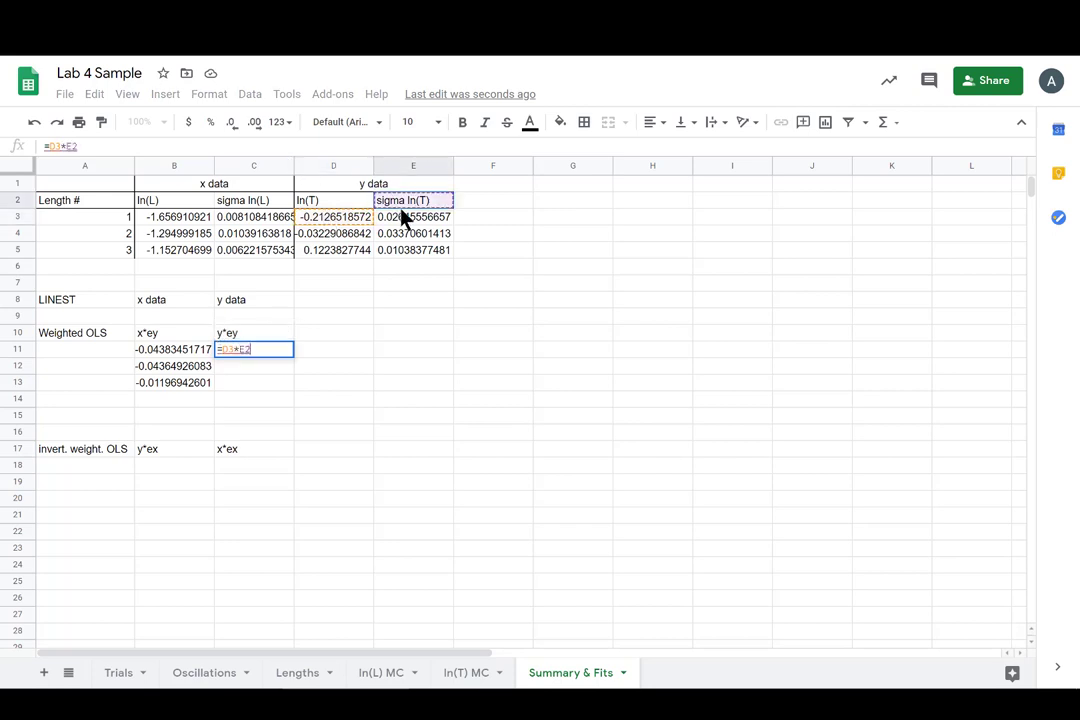
key(Return)
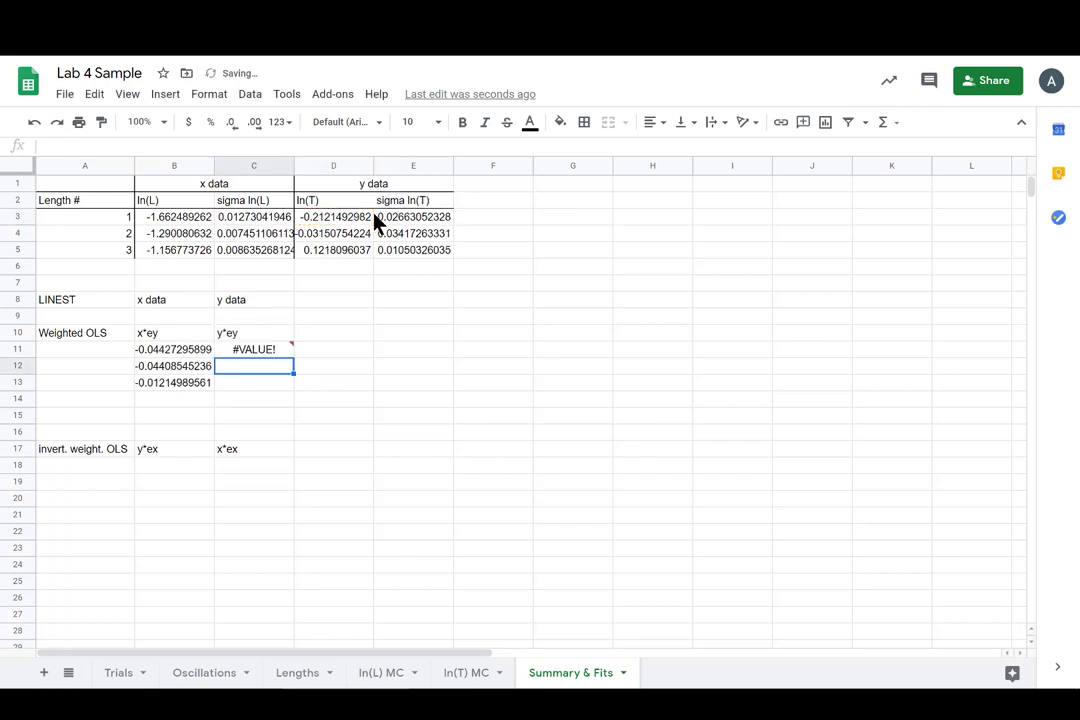
Step: Correct C11 to =D3*E3 and fill it down through C13
click(257, 350)
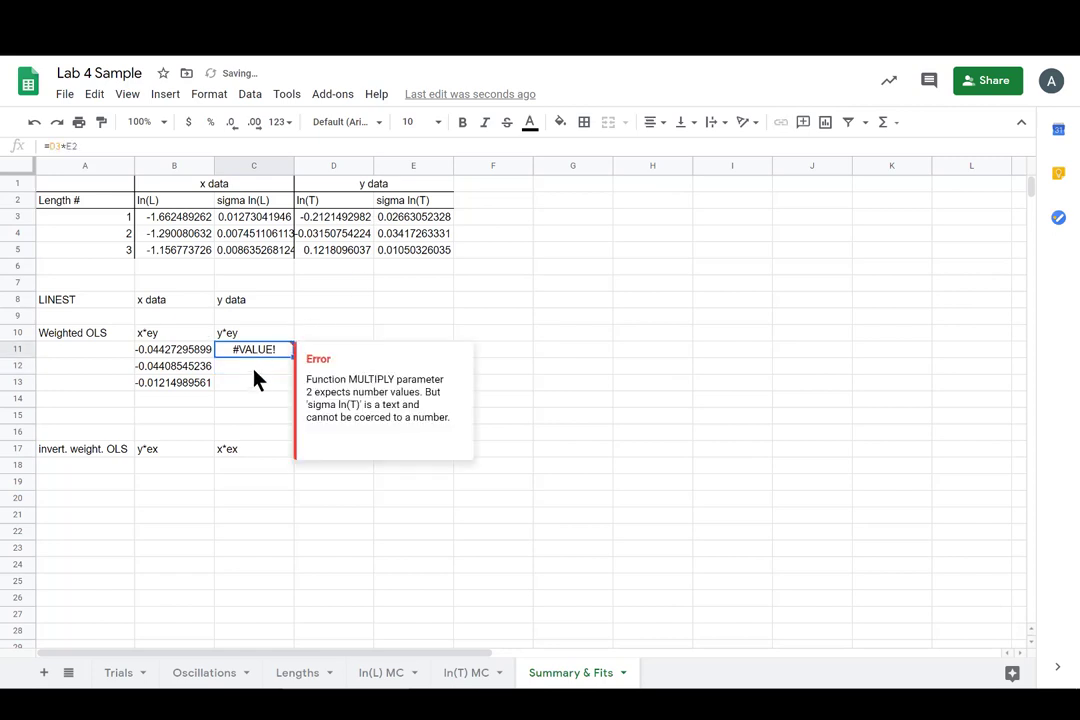
click(89, 147)
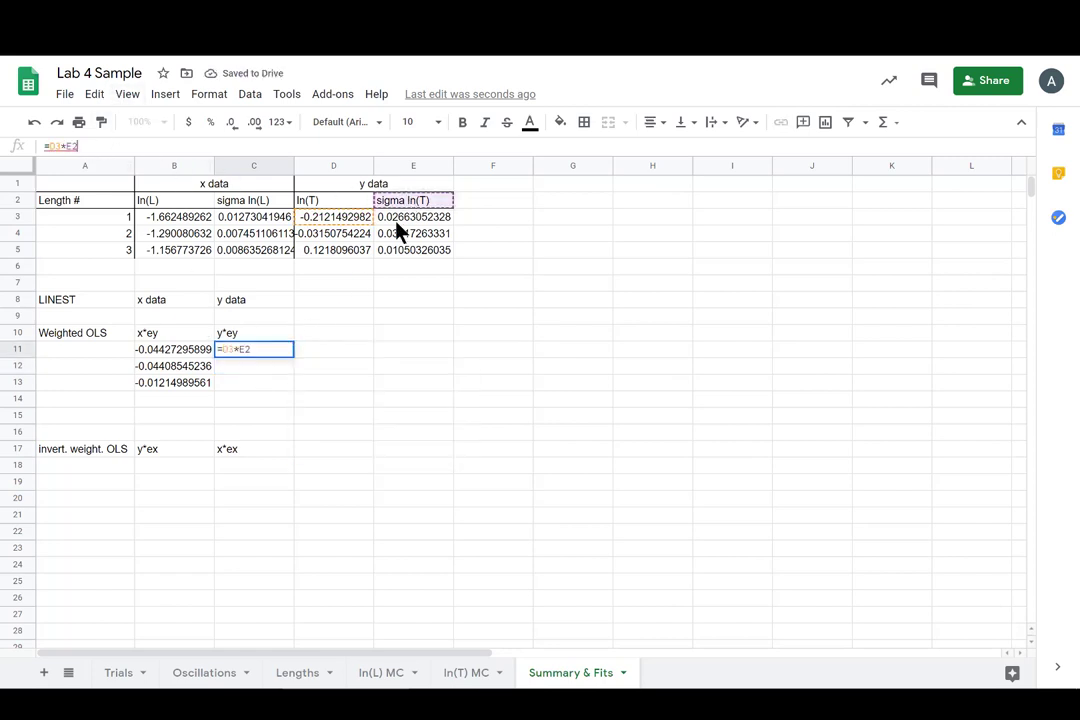
double_click(246, 349)
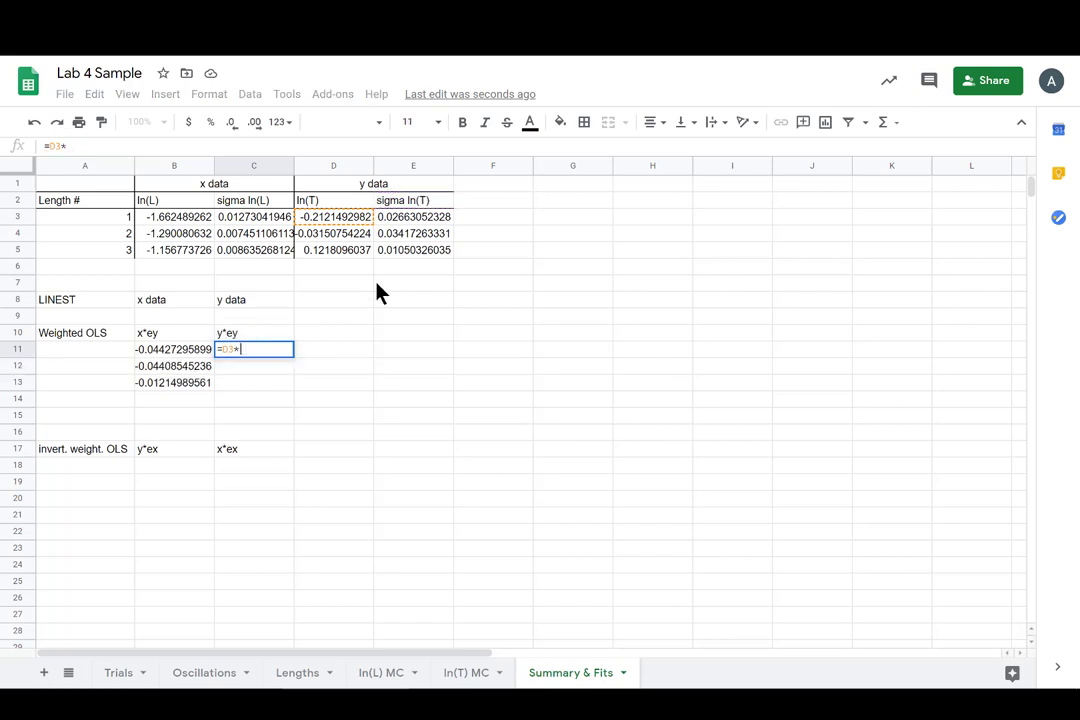
click(398, 222)
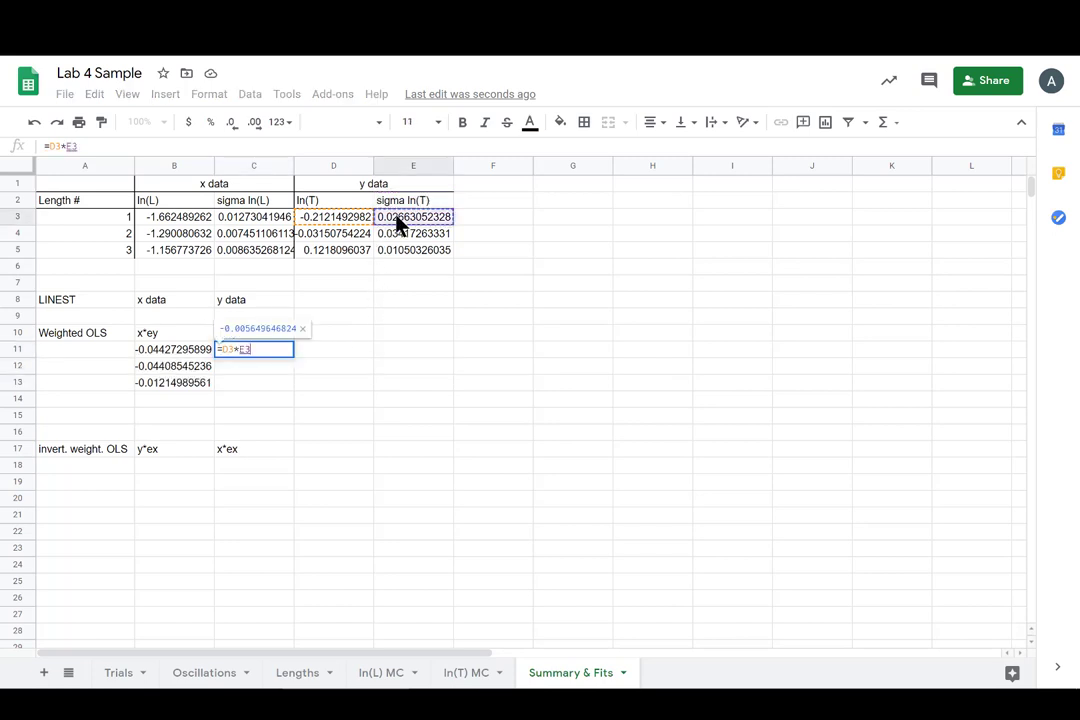
key(Return)
key(Up)
key(Up)
key(Down)
drag(292, 354, 287, 393)
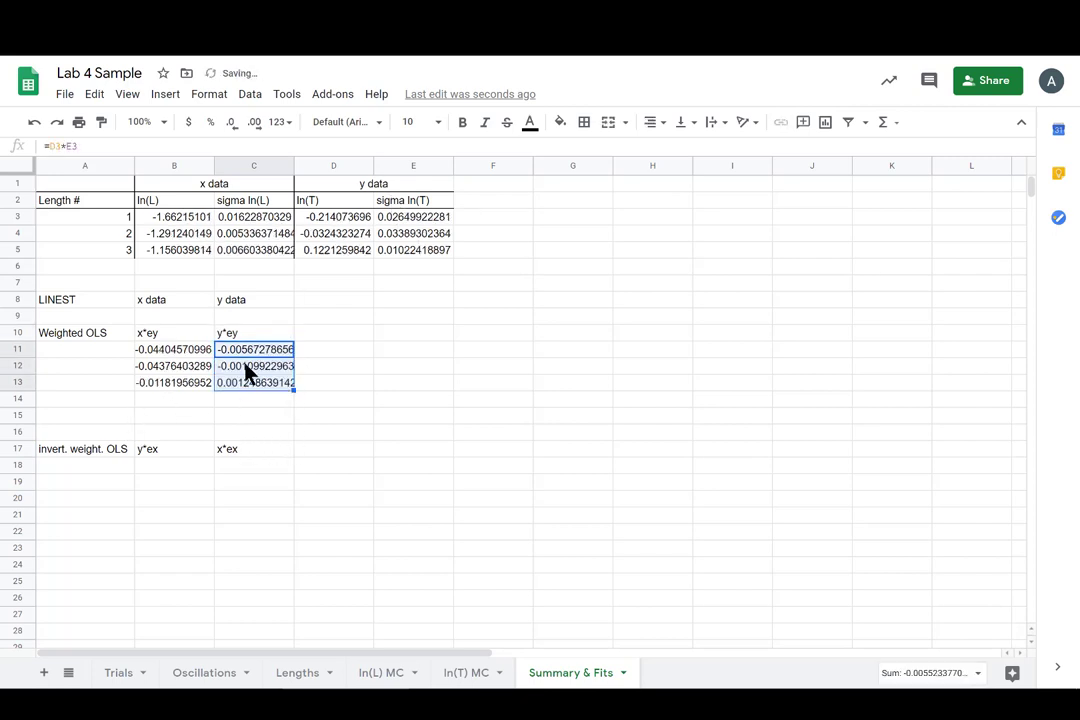
click(197, 400)
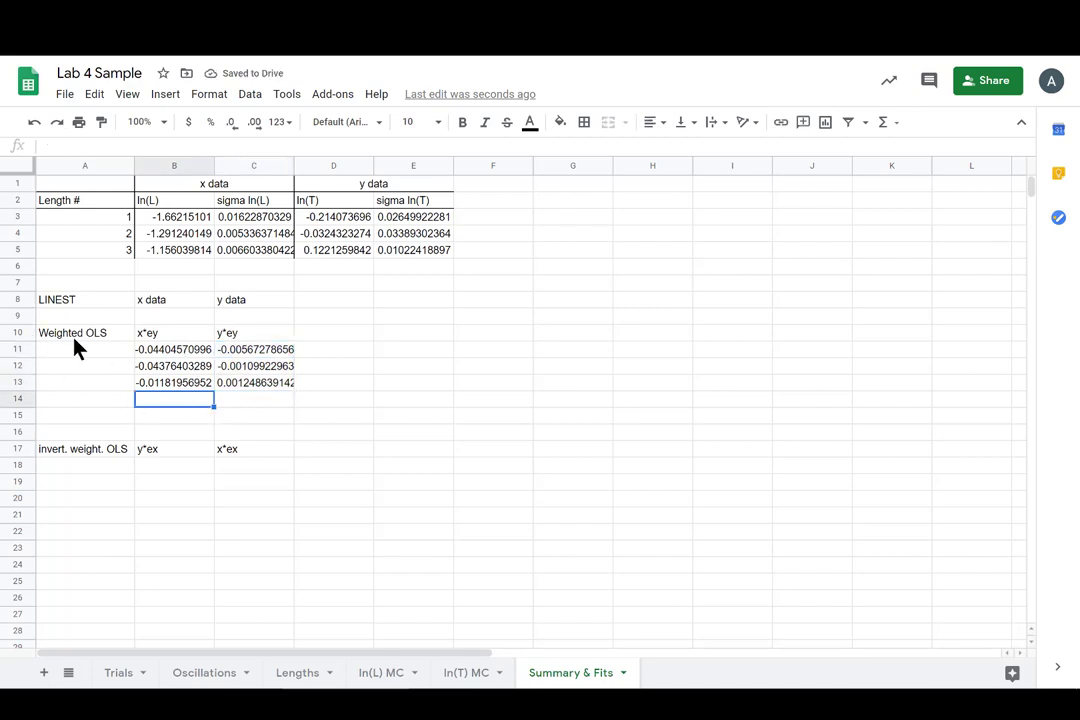
Step: Check the y*ex and x*ex headings and the x data label in the inverted section
click(176, 466)
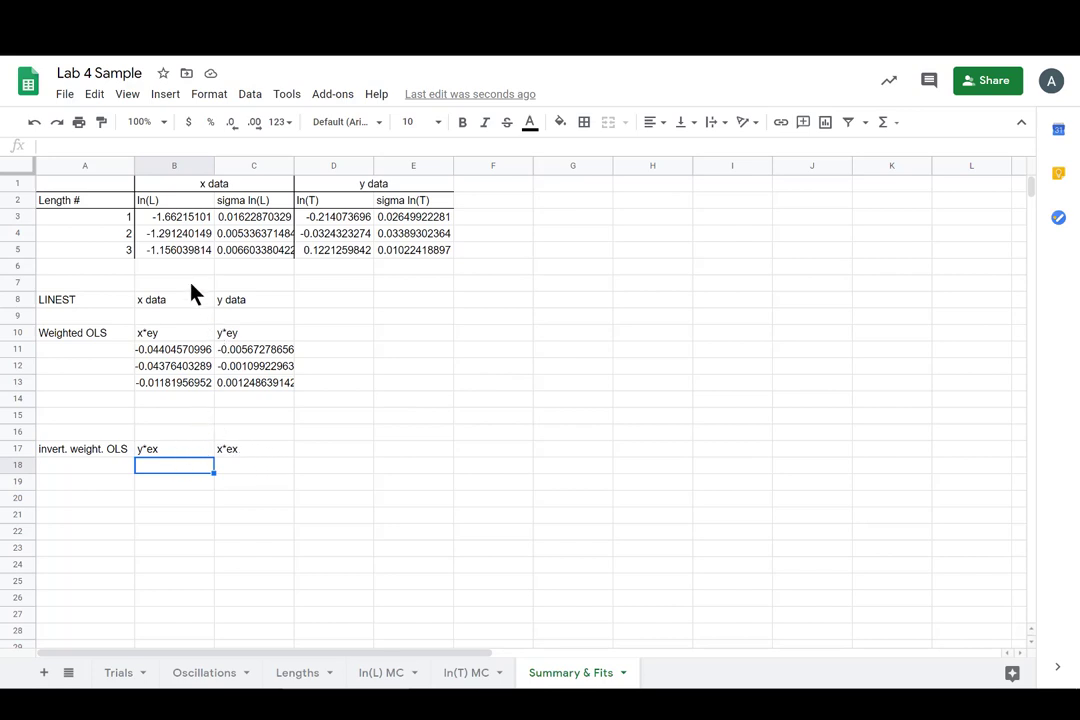
click(144, 452)
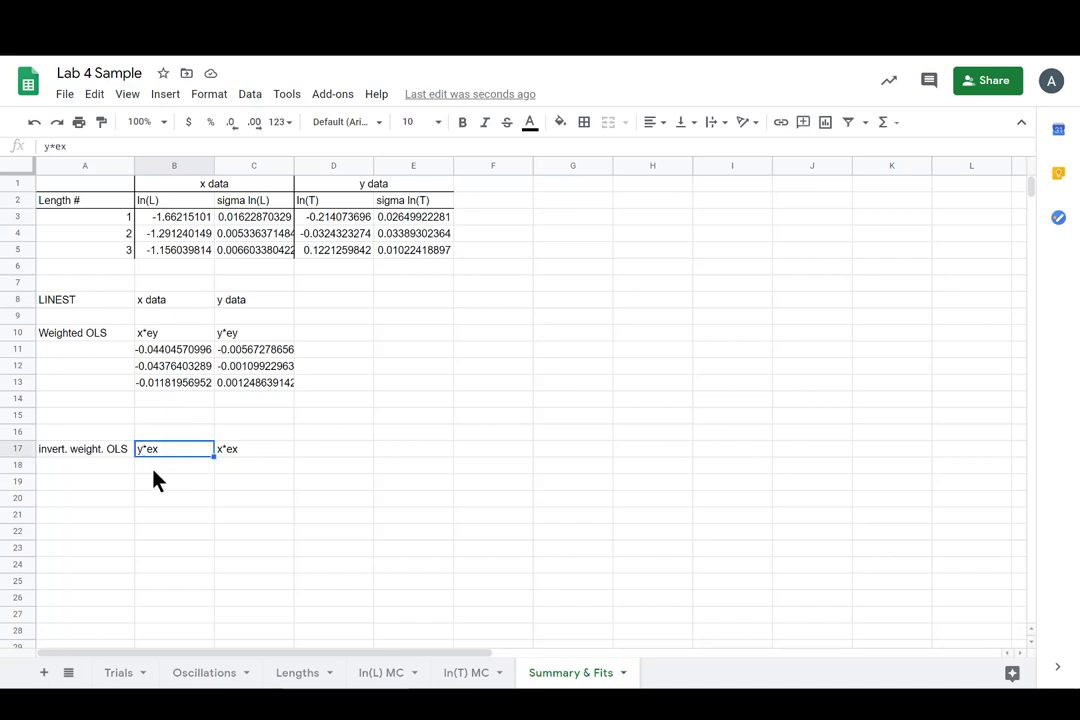
click(158, 304)
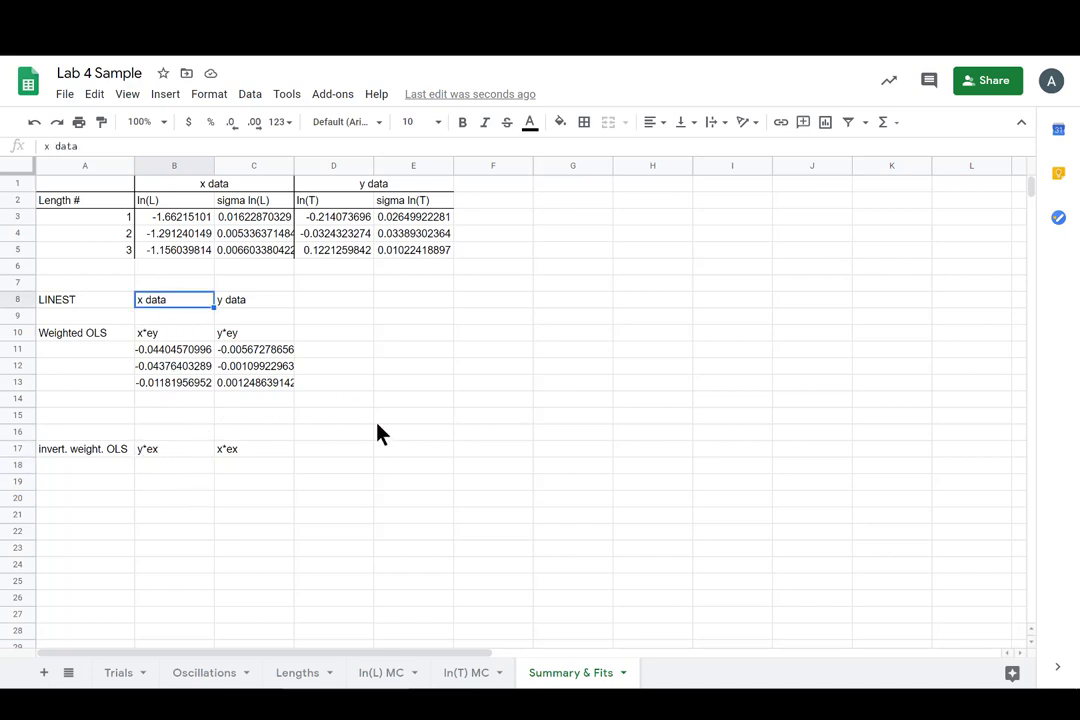
click(244, 453)
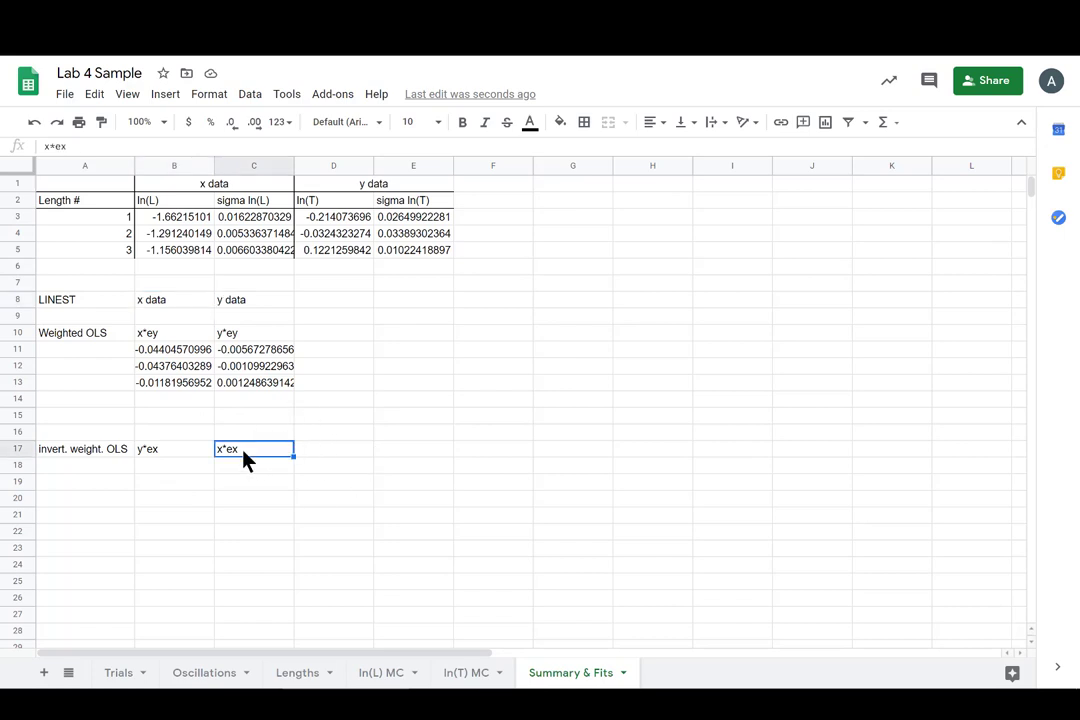
Step: Enter =D3*C3 in B18 and fill it down through B20
click(181, 472)
text(=)
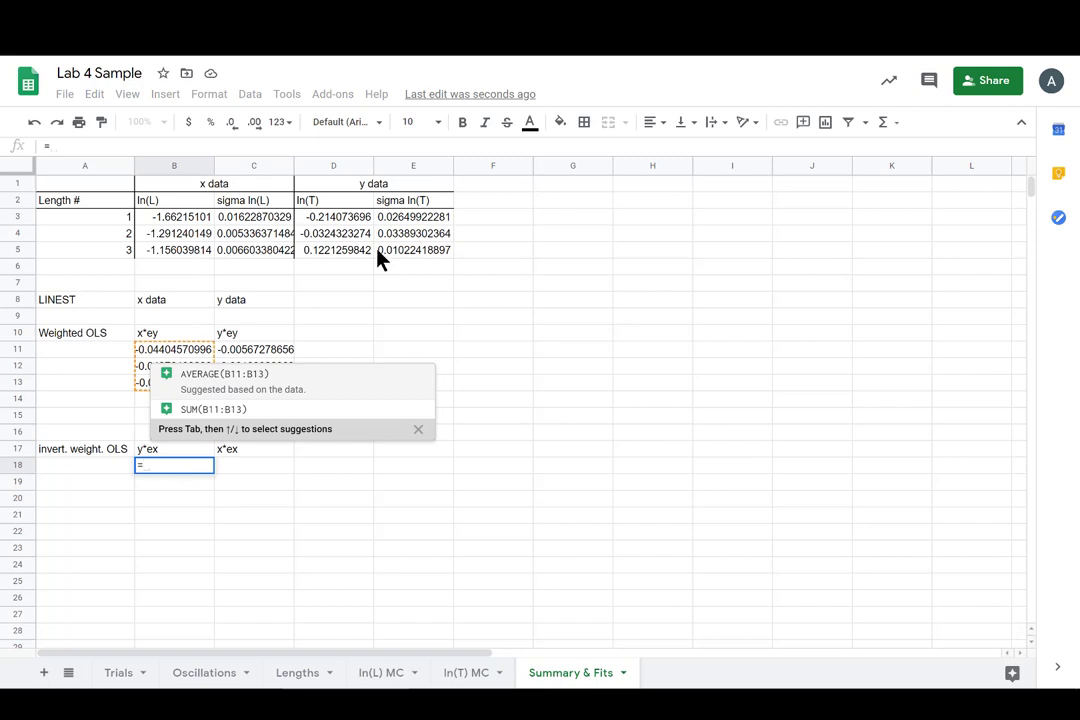
click(327, 220)
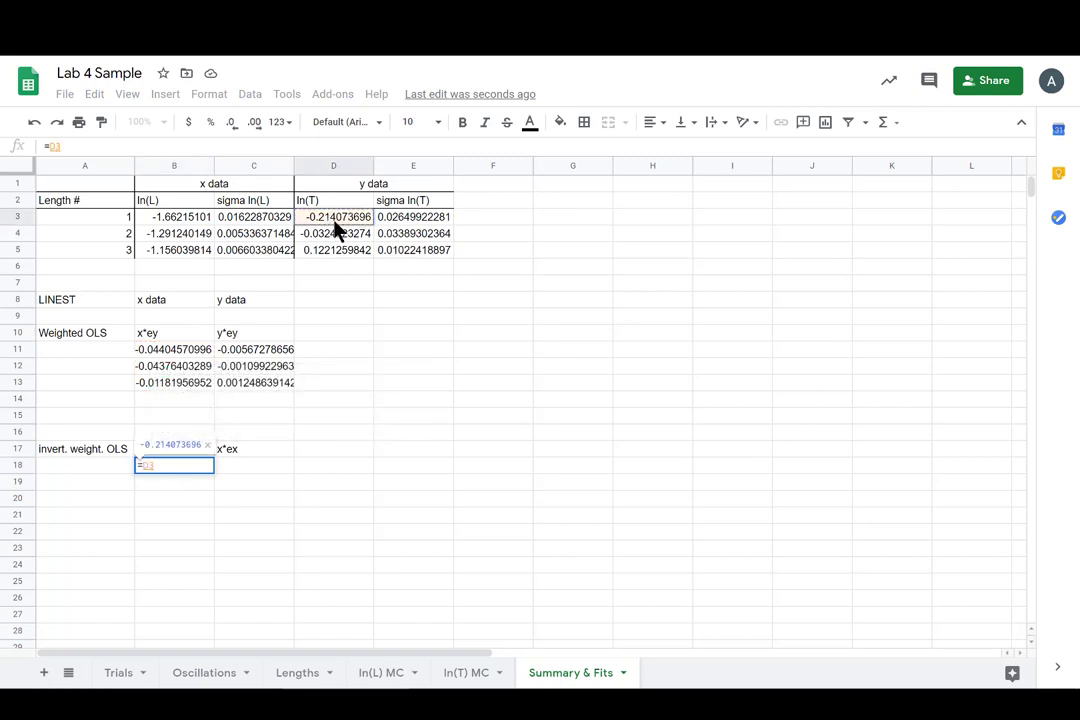
text(*)
click(262, 207)
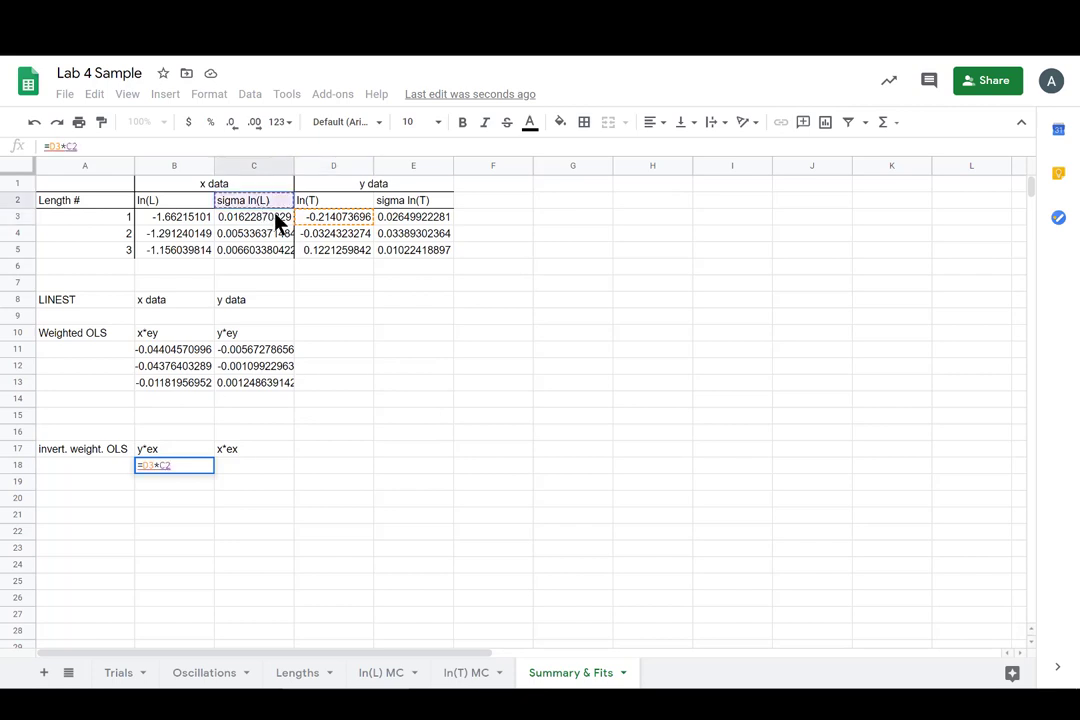
click(270, 221)
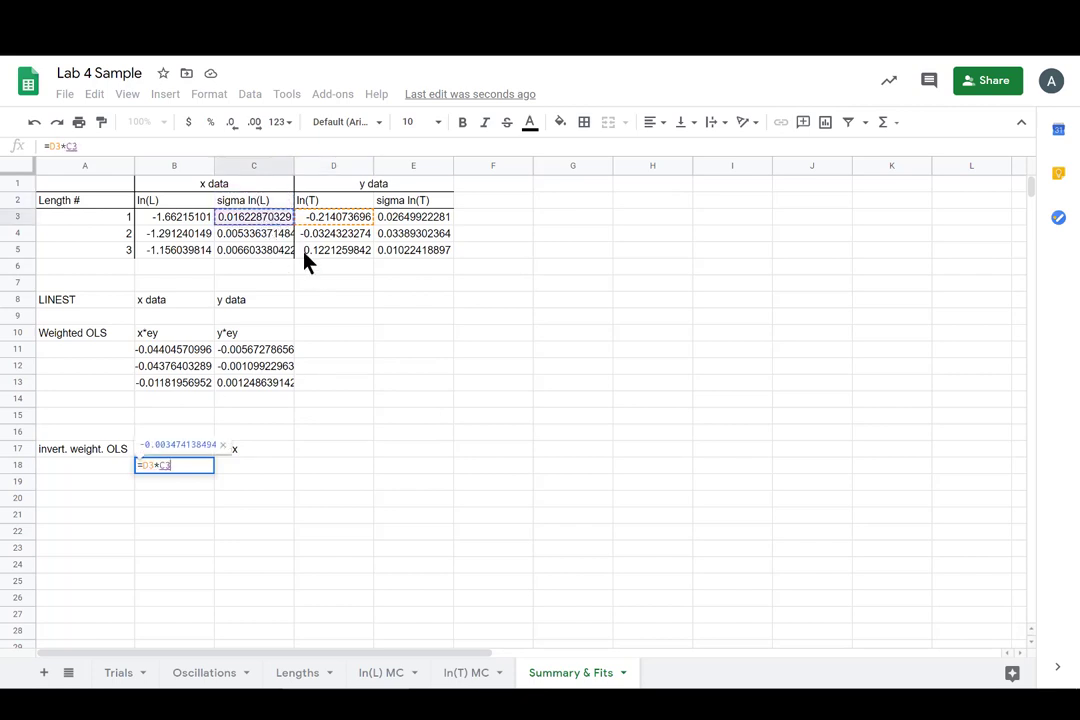
key(Return)
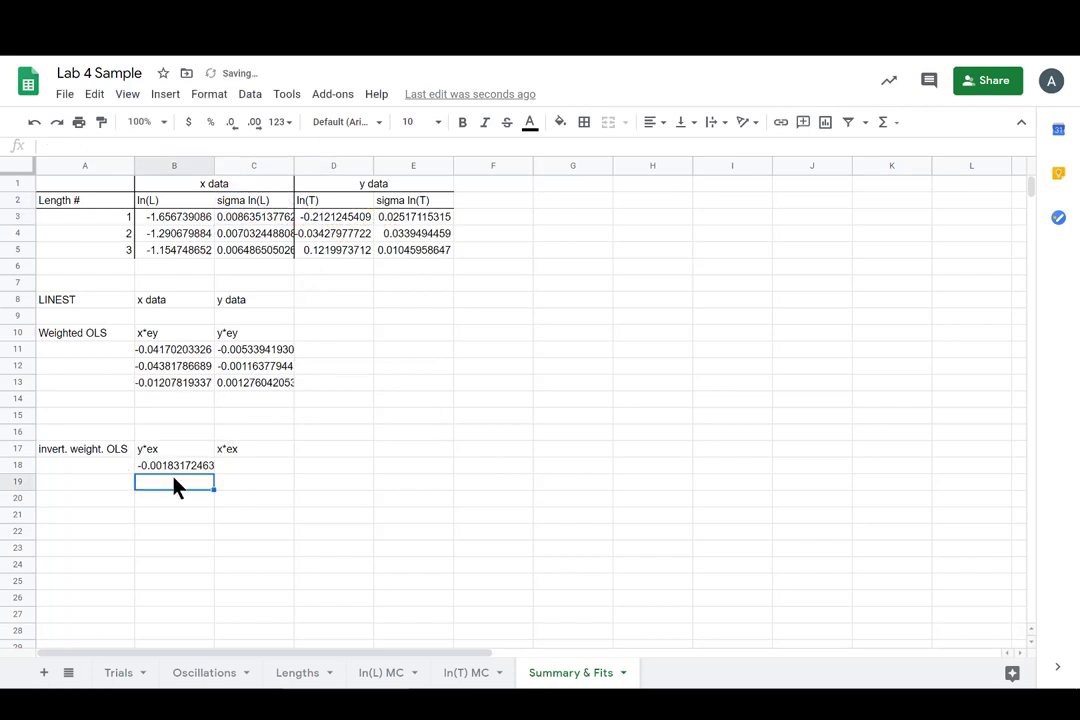
click(190, 470)
drag(213, 474, 217, 502)
Step: Enter =B3*C3 in C18 and fill it down through C20
click(246, 466)
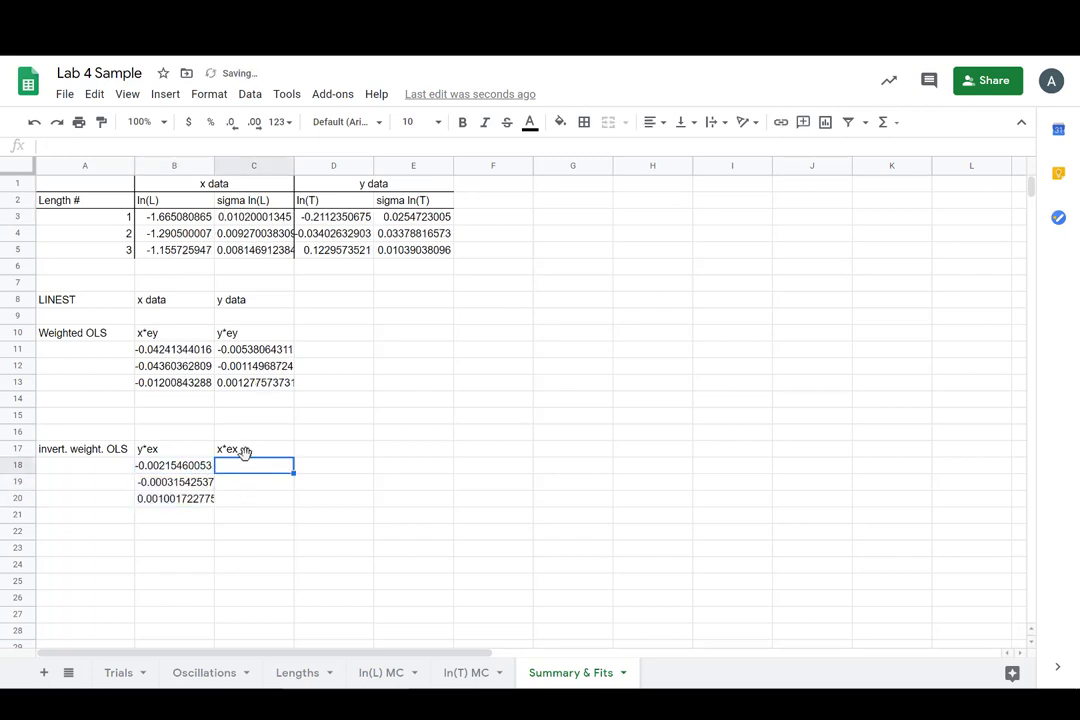
text(=)
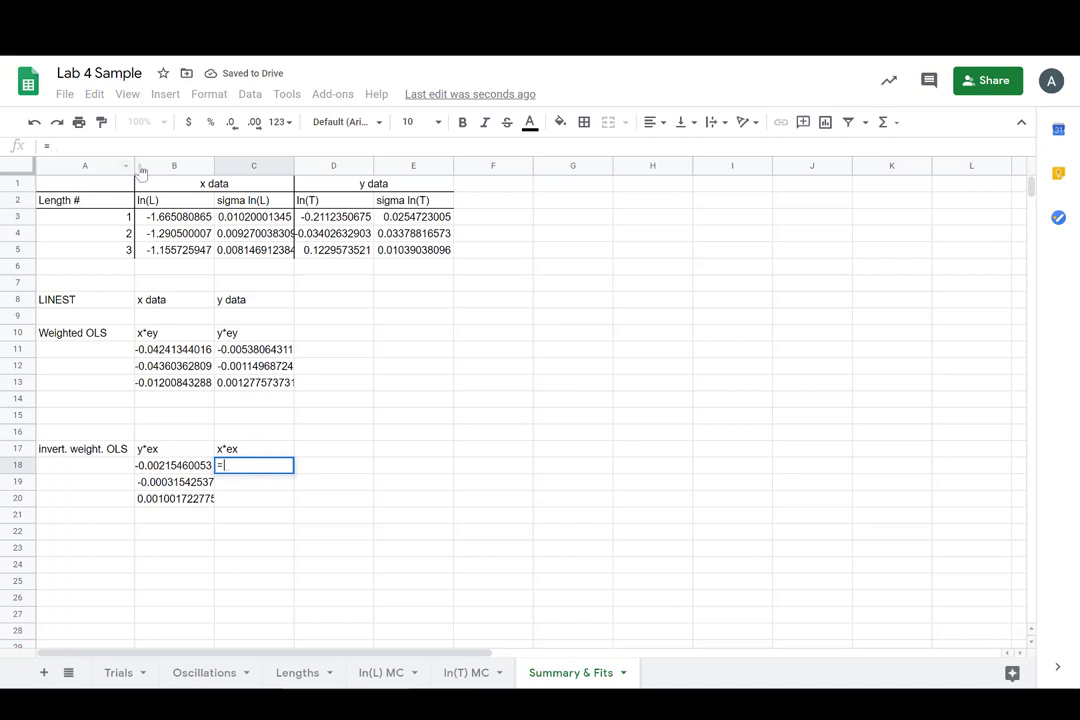
click(171, 221)
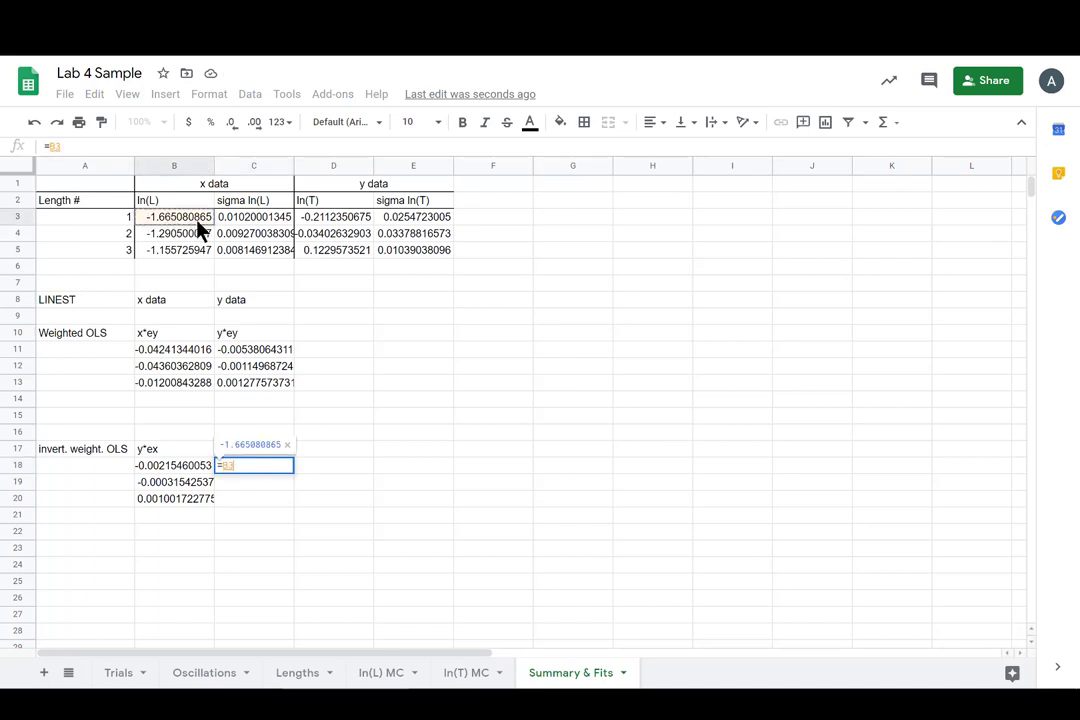
text(*)
click(245, 222)
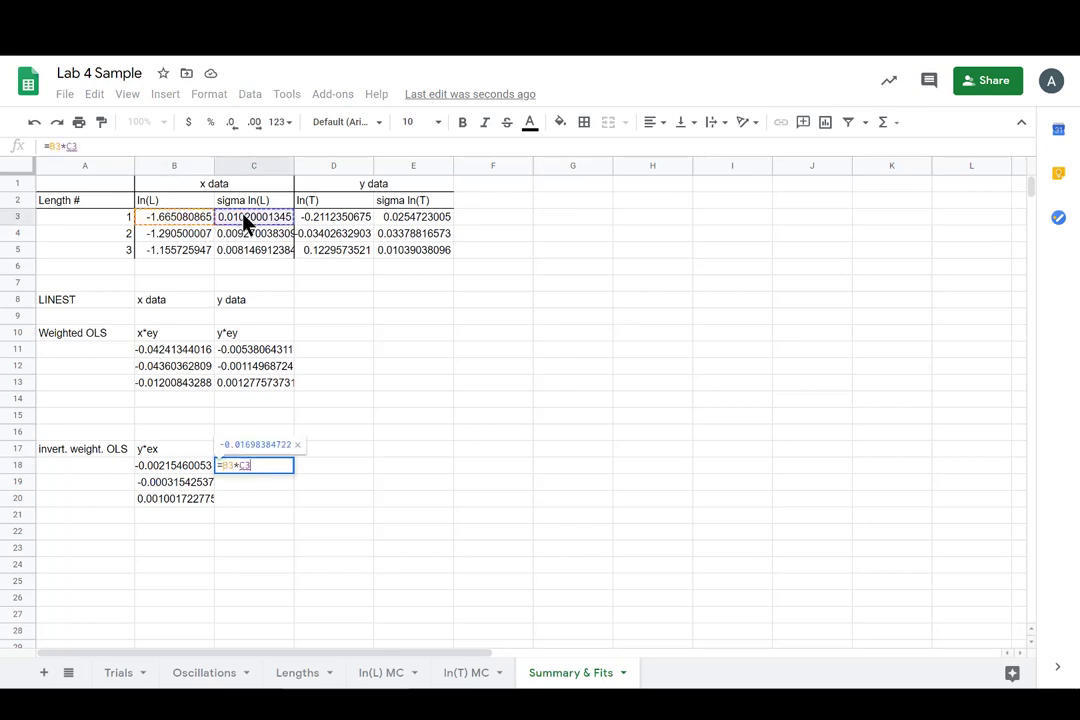
key(Return)
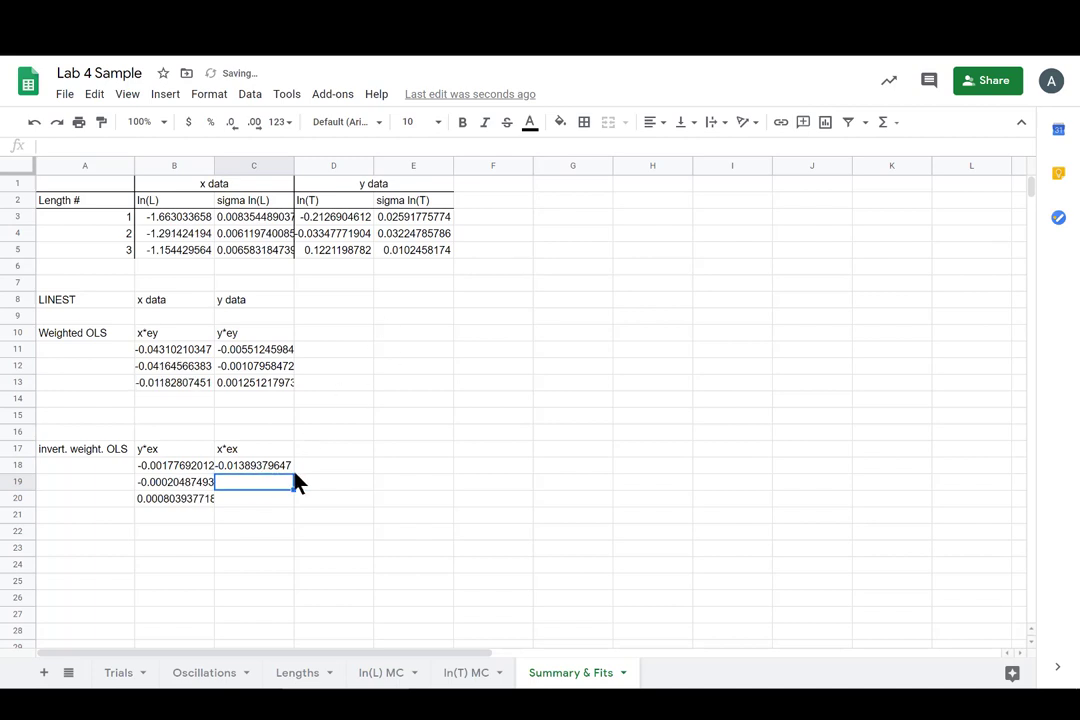
click(289, 470)
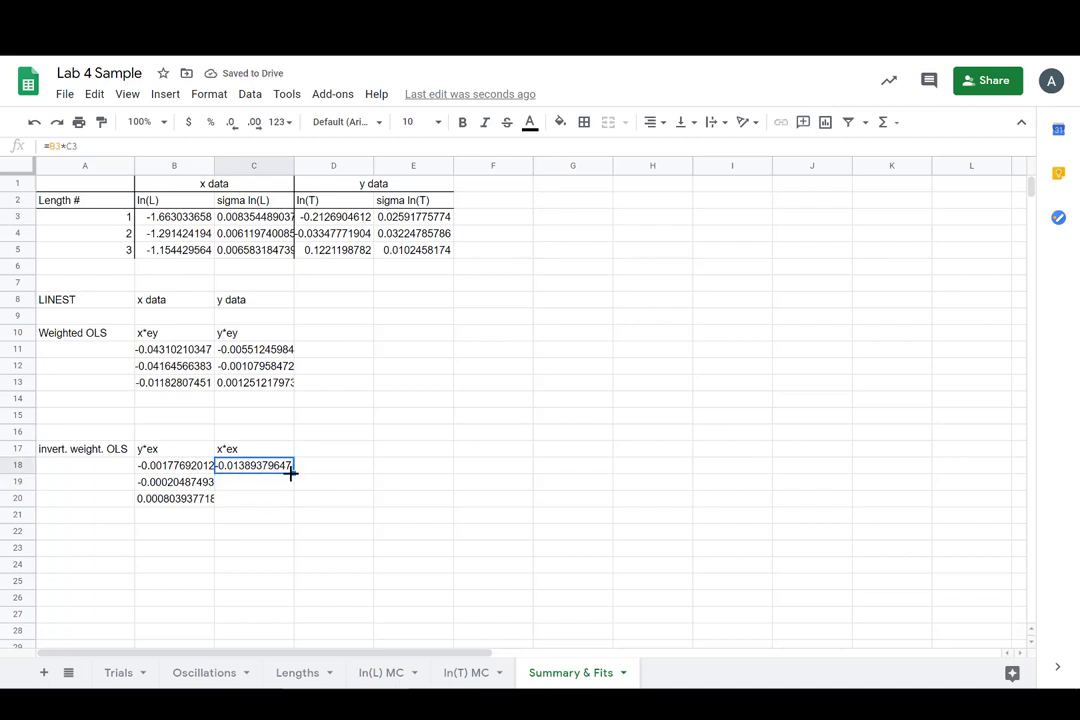
drag(293, 472, 290, 500)
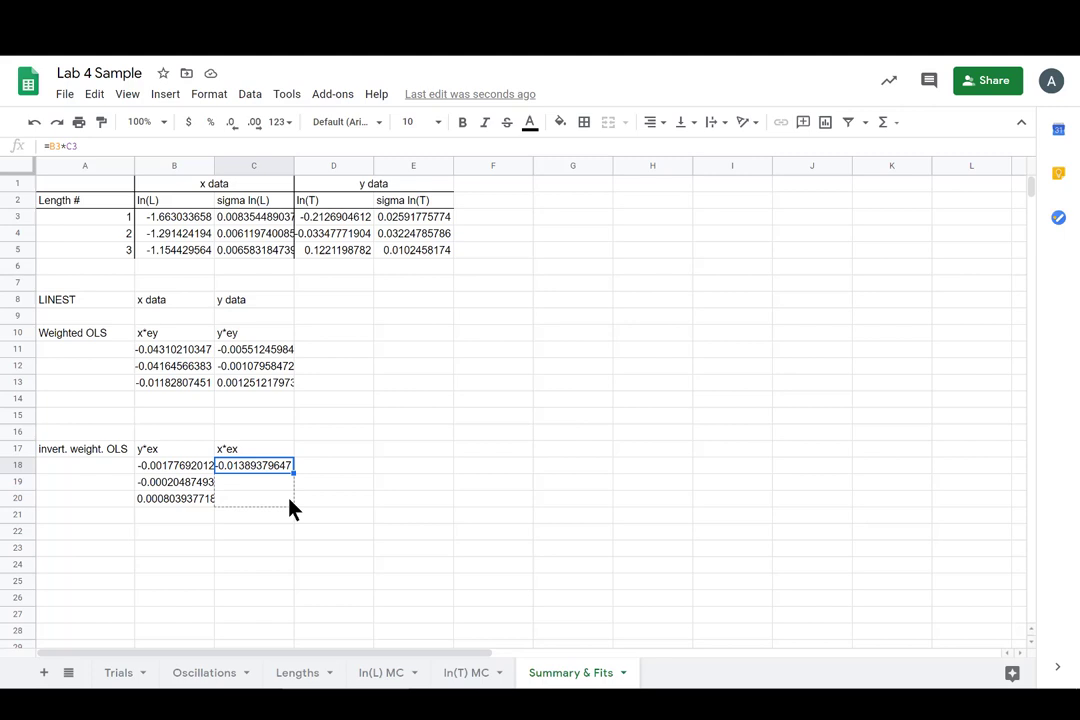
click(408, 548)
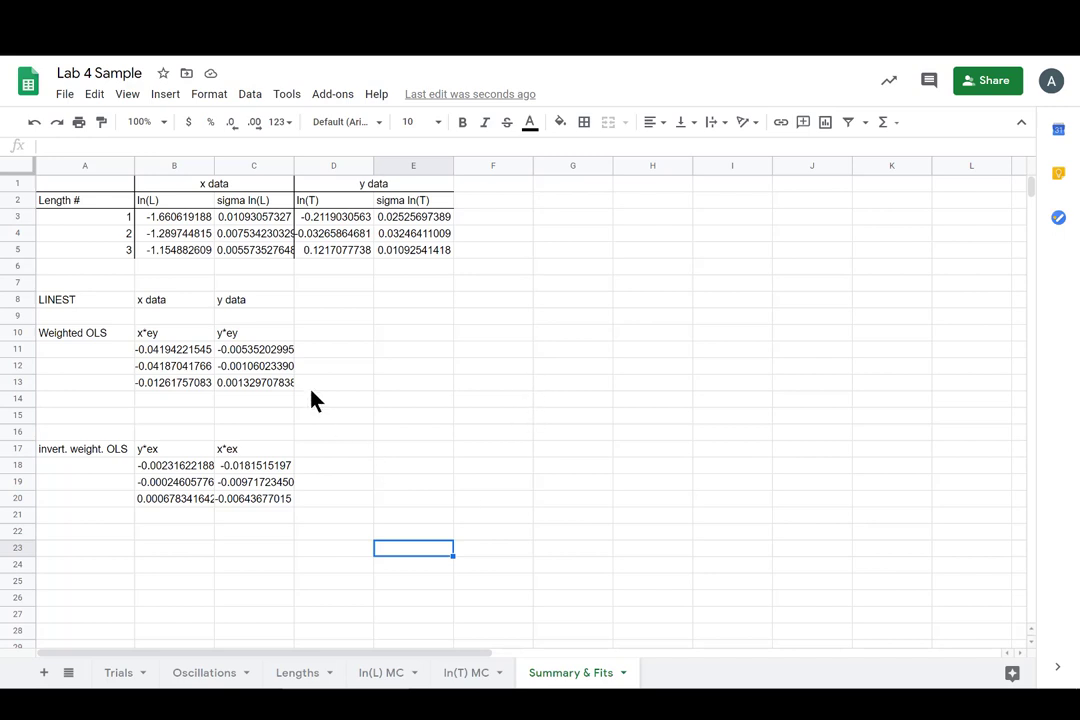
Step: In F10 enter =LINEST(C11:C13,B11:B13,TRUE,TRUE) for the weighted OLS fit
click(476, 340)
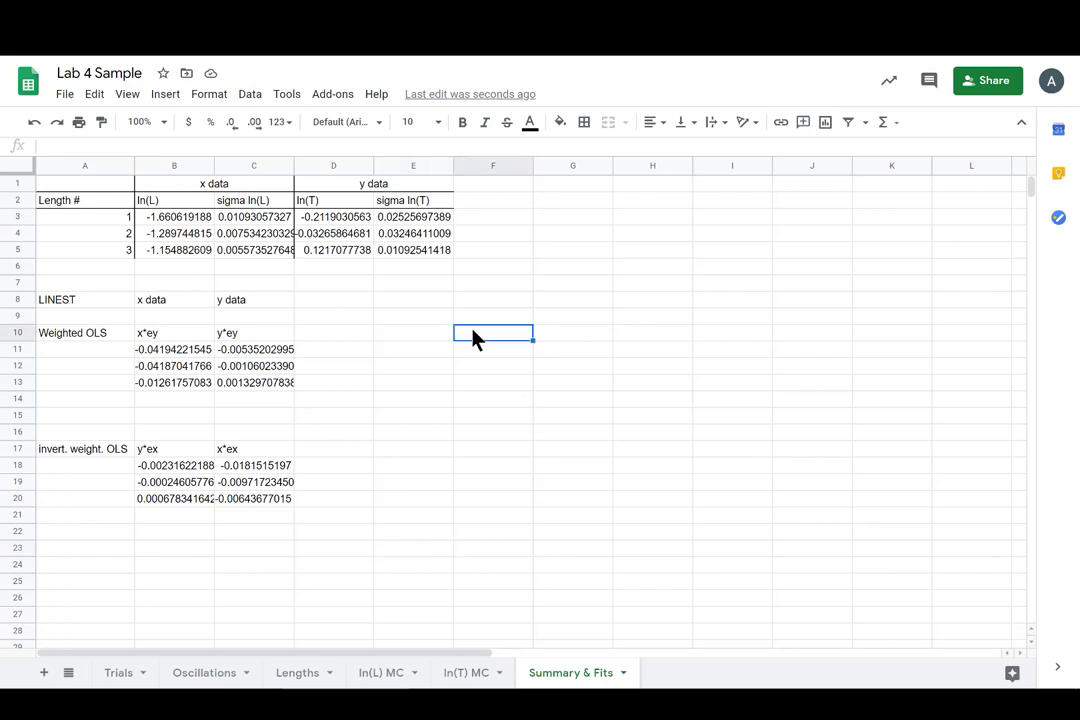
text(=Linest()
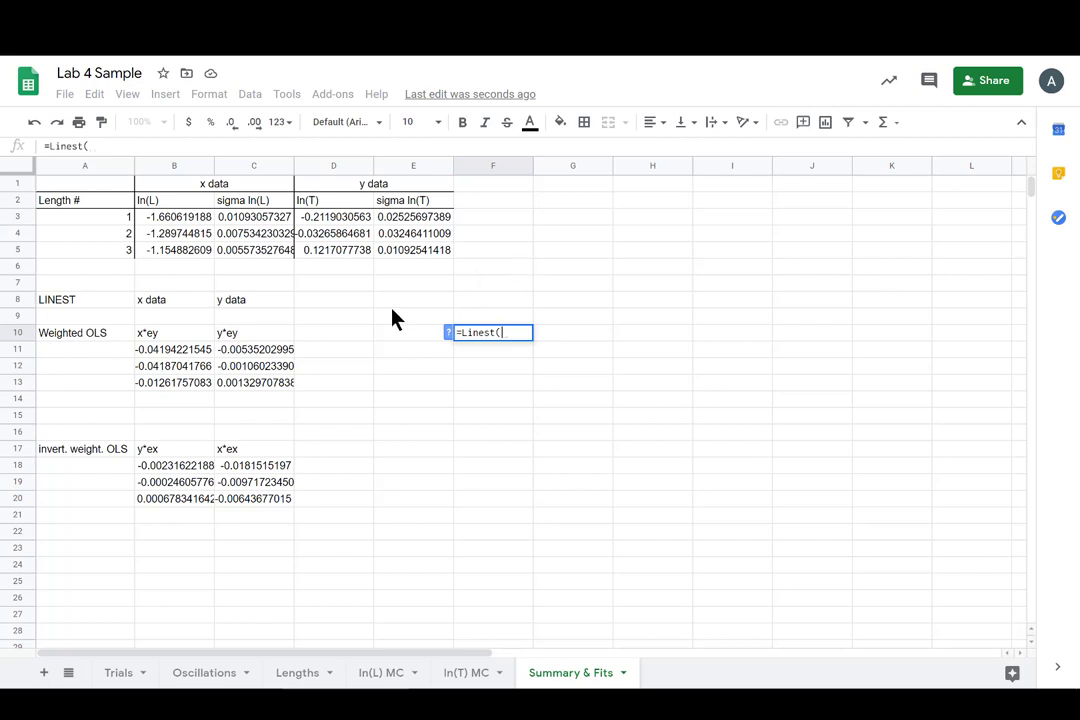
drag(269, 353, 267, 382)
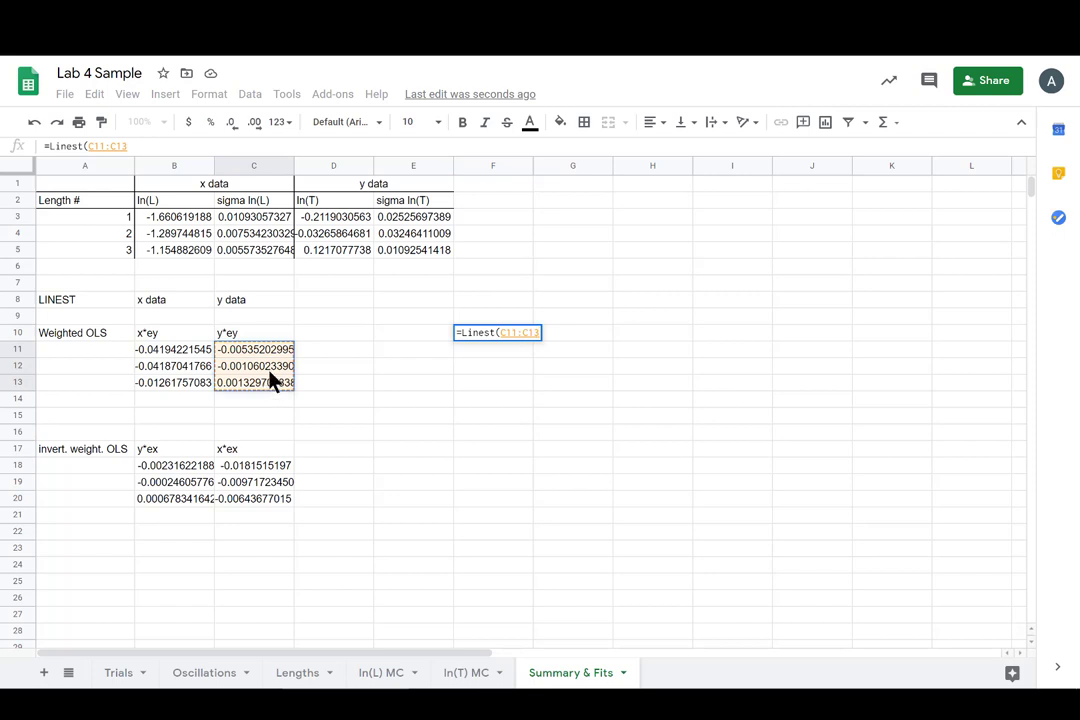
text(,)
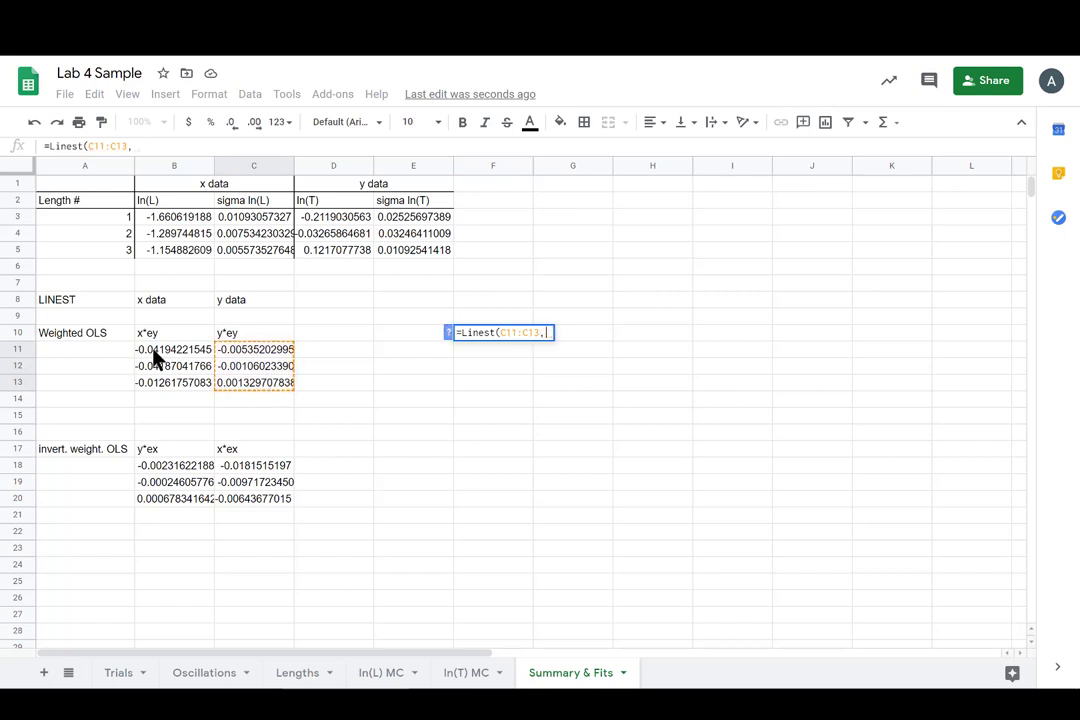
drag(153, 351, 165, 386)
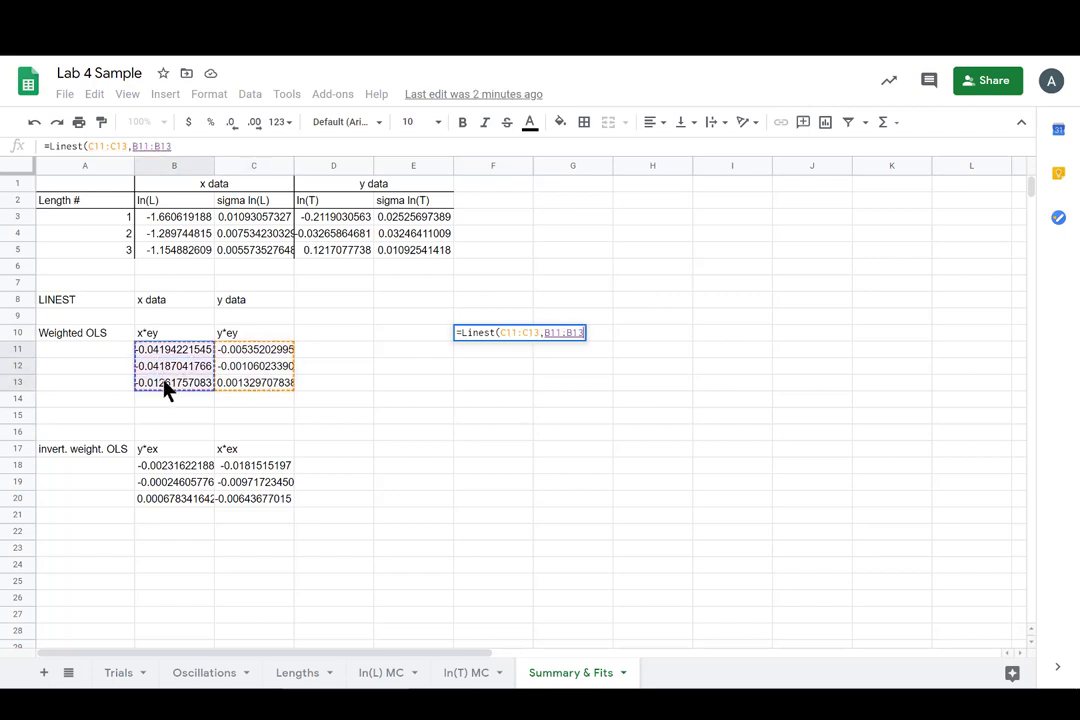
text(,)
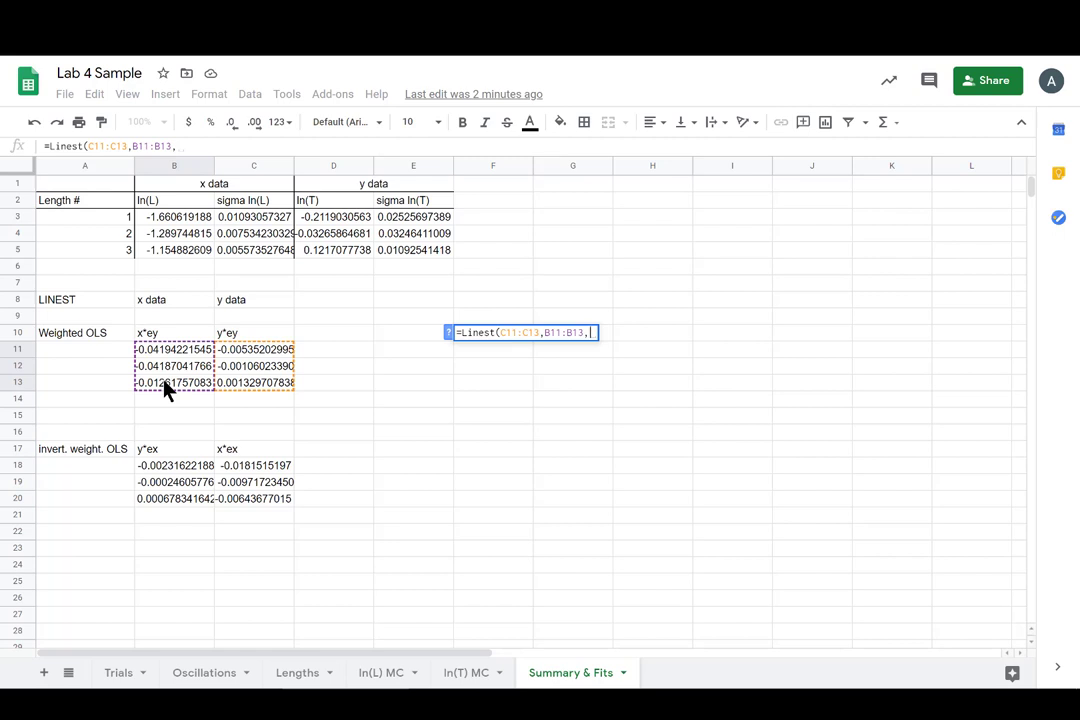
text(TRUE,)
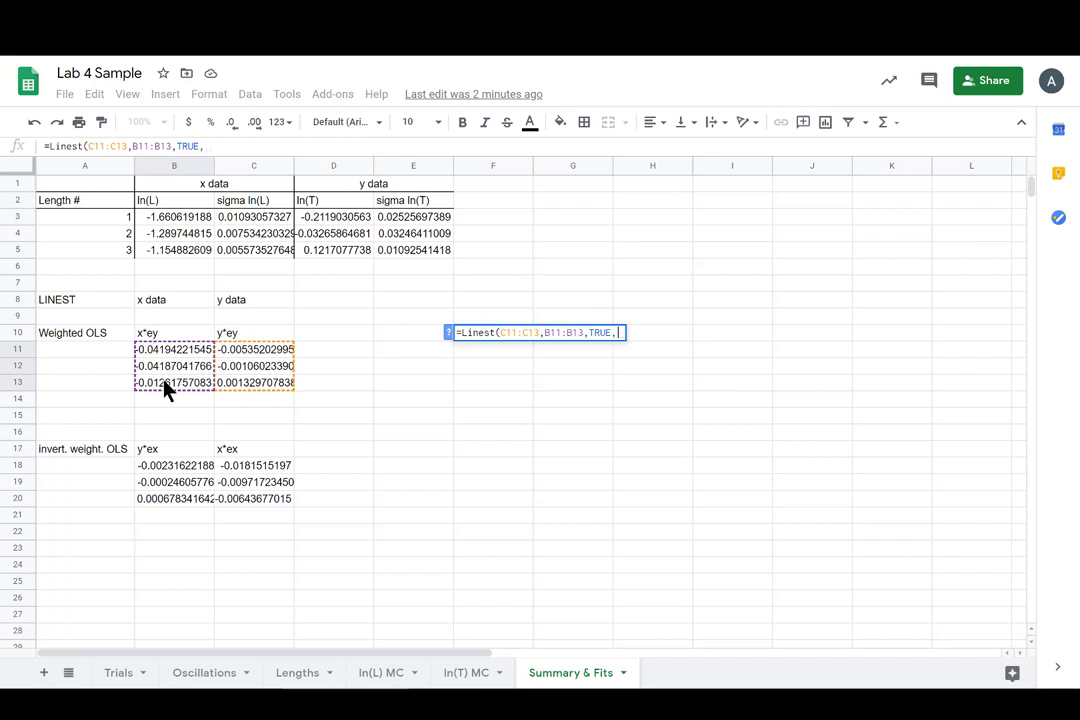
text(TRUE)
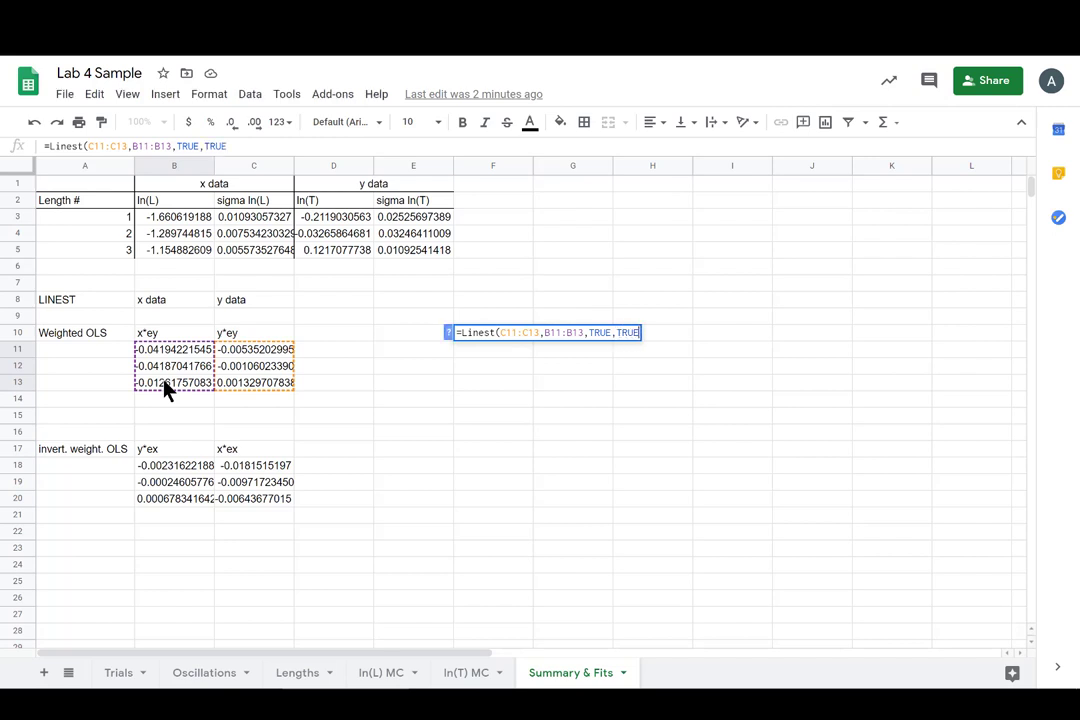
text())
key(Return)
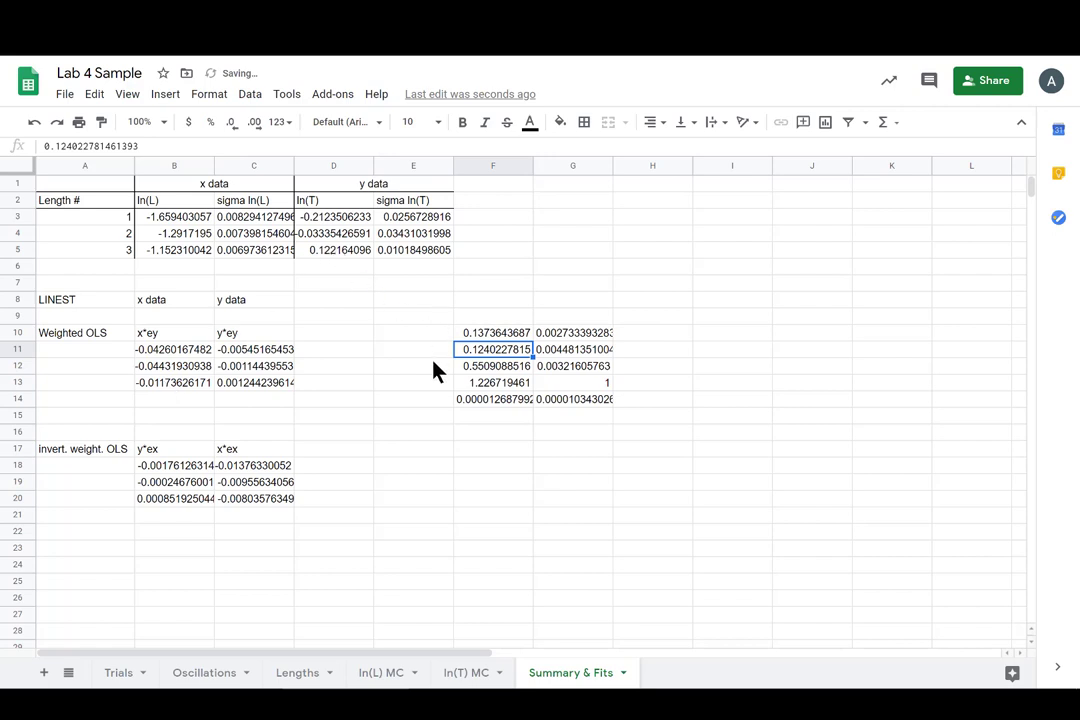
Step: Label E10 as m and E11 as sigma m
click(415, 340)
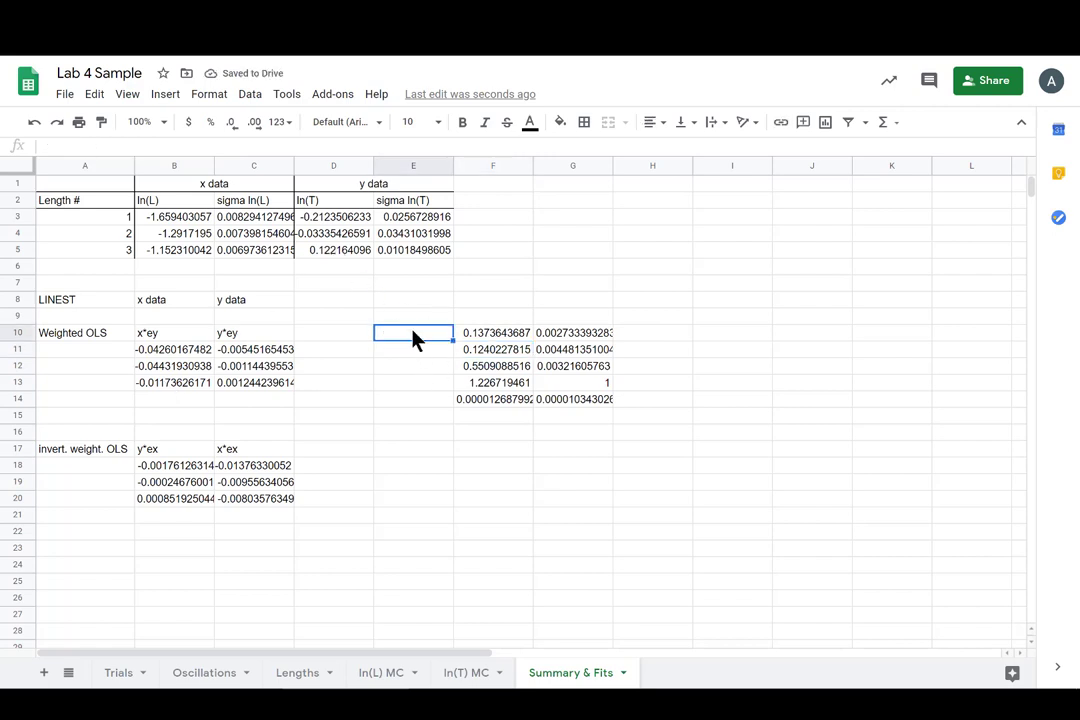
text(m)
key(Return)
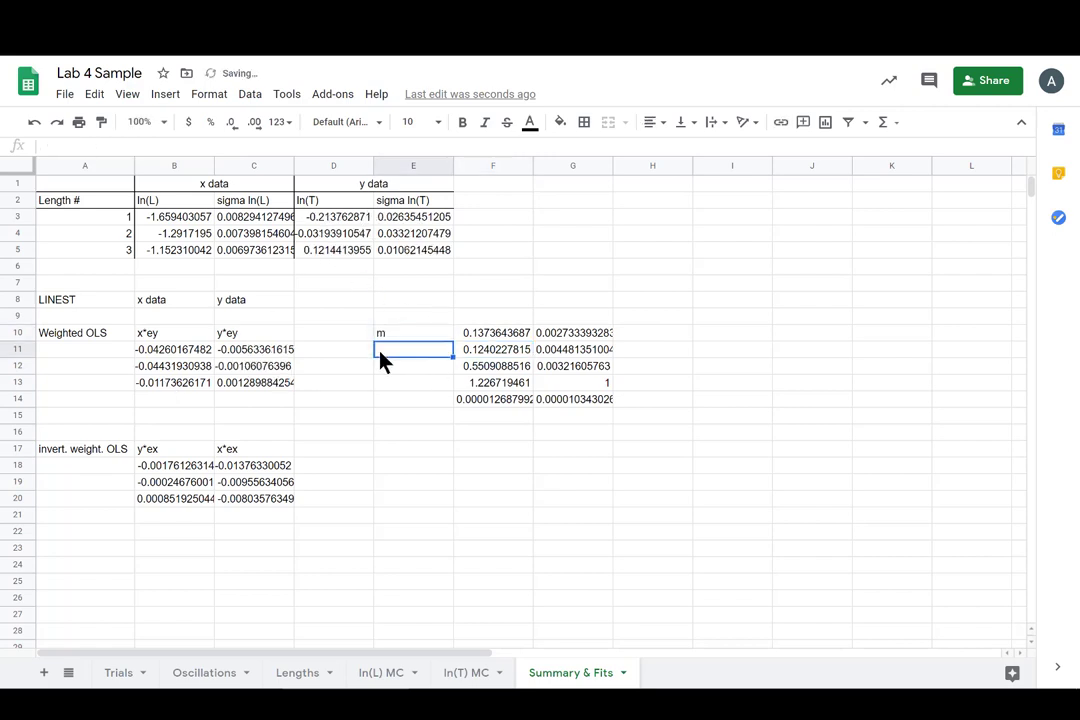
text(sigma m)
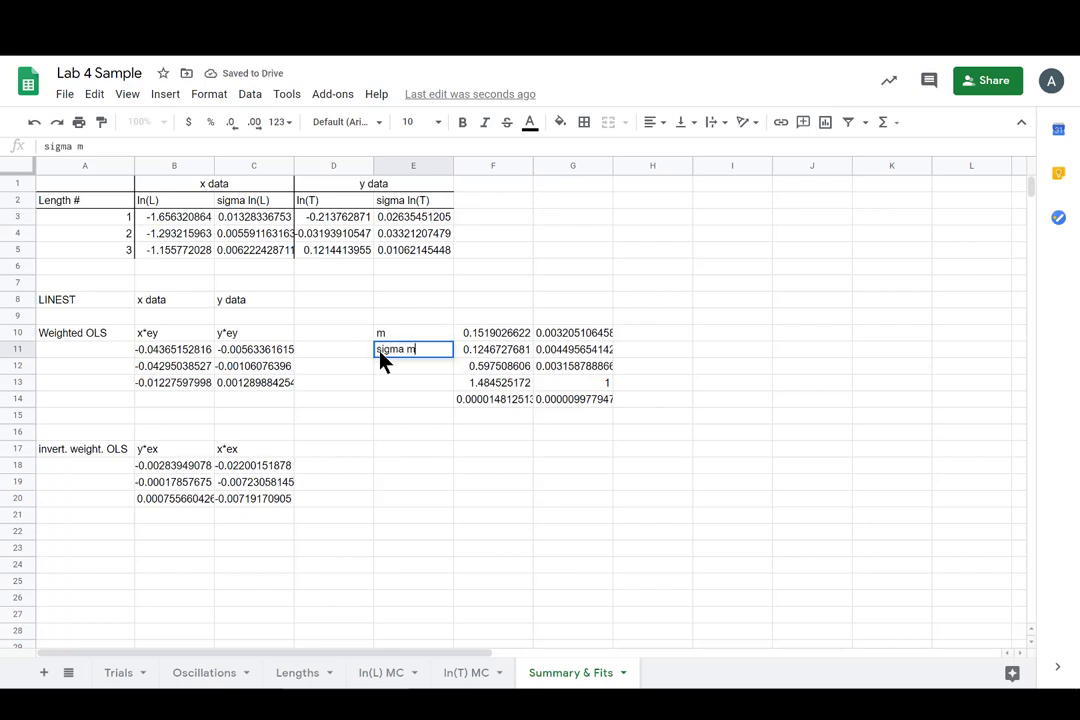
Step: Inspect the slope, its uncertainty and the second LINEST results column
drag(498, 333, 504, 354)
drag(591, 340, 593, 402)
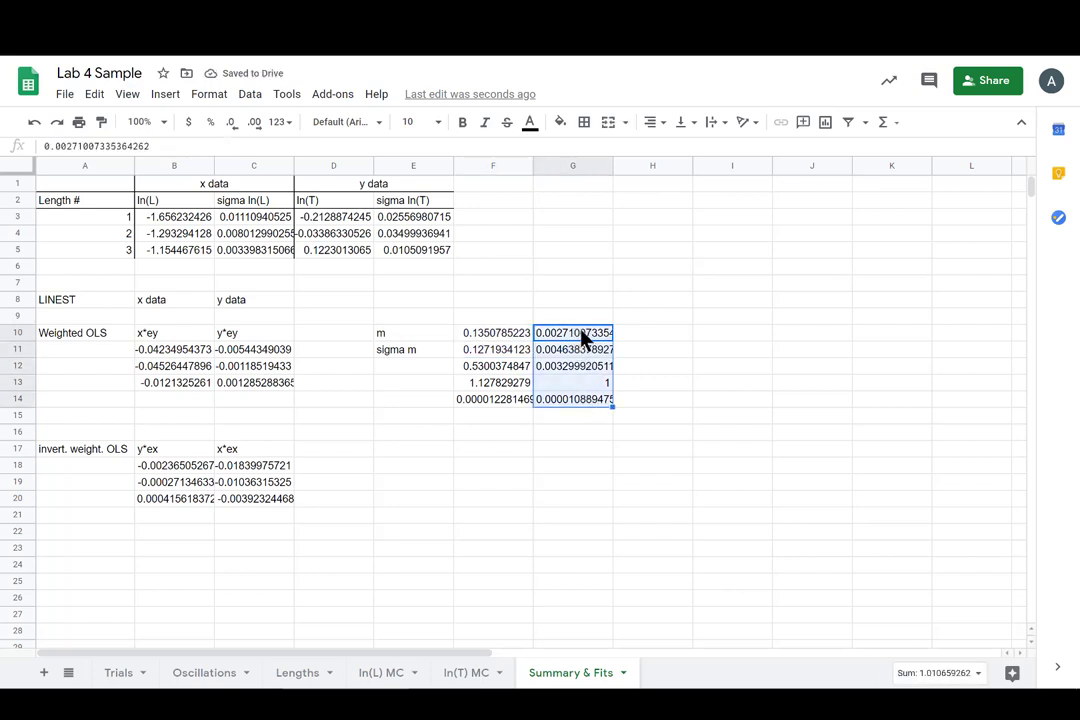
click(675, 355)
click(470, 335)
drag(497, 338, 497, 352)
click(462, 420)
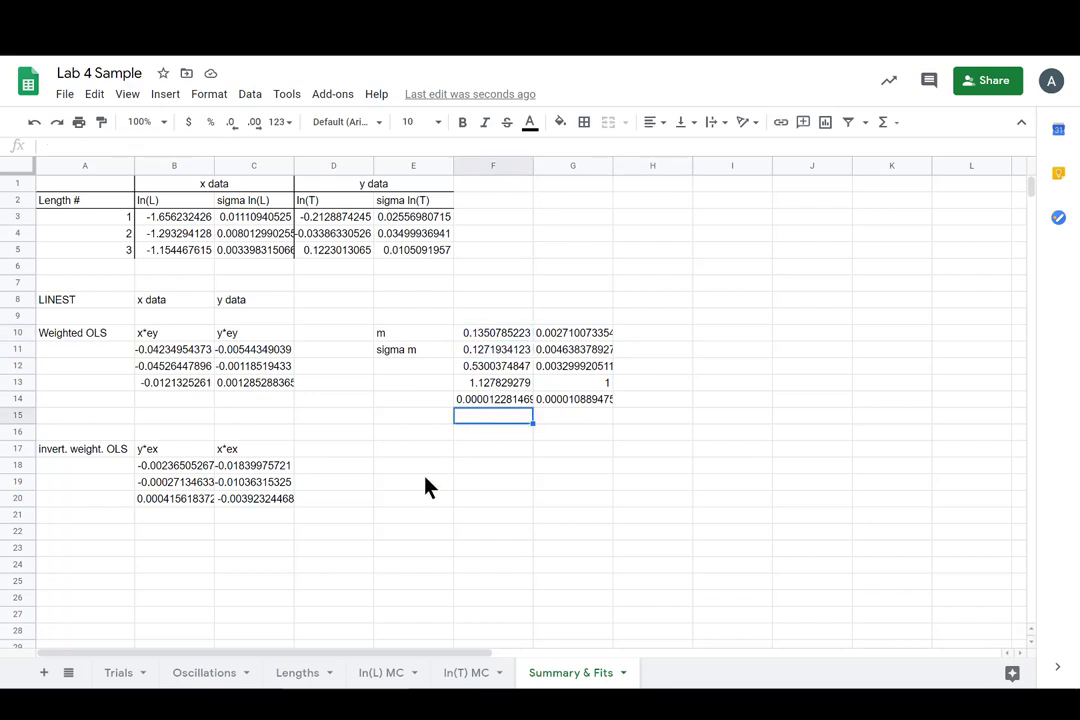
click(405, 448)
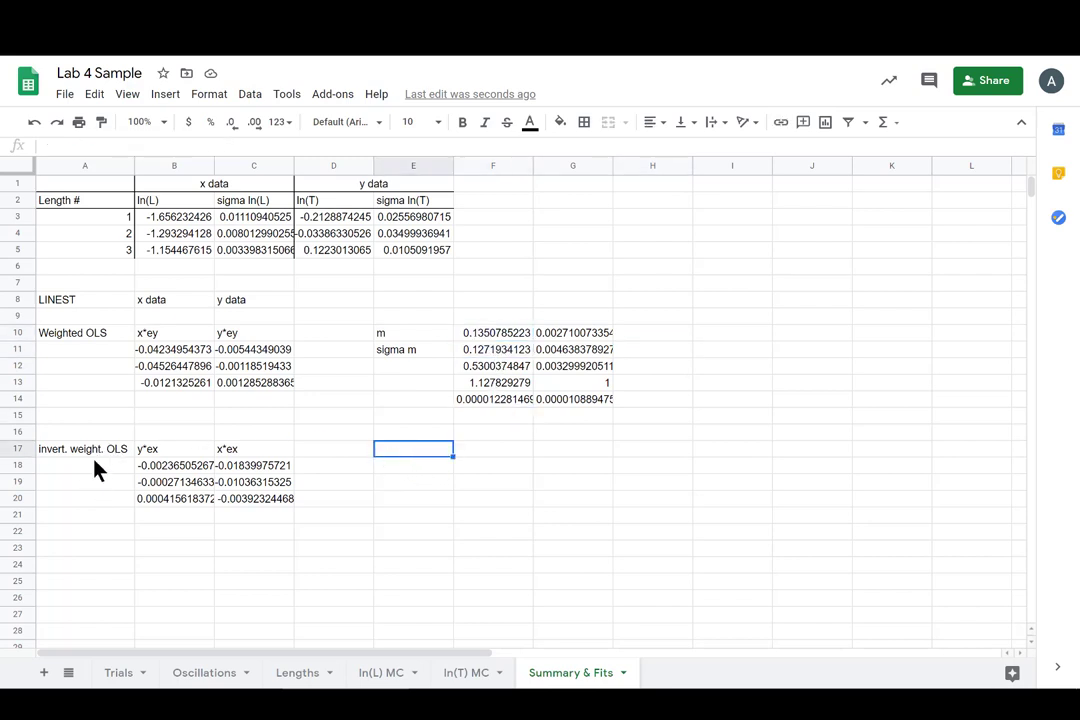
Step: In F17 enter =linest(C18:C20,B18:B20,TRUE,TRUE) for the inverted fit
click(486, 455)
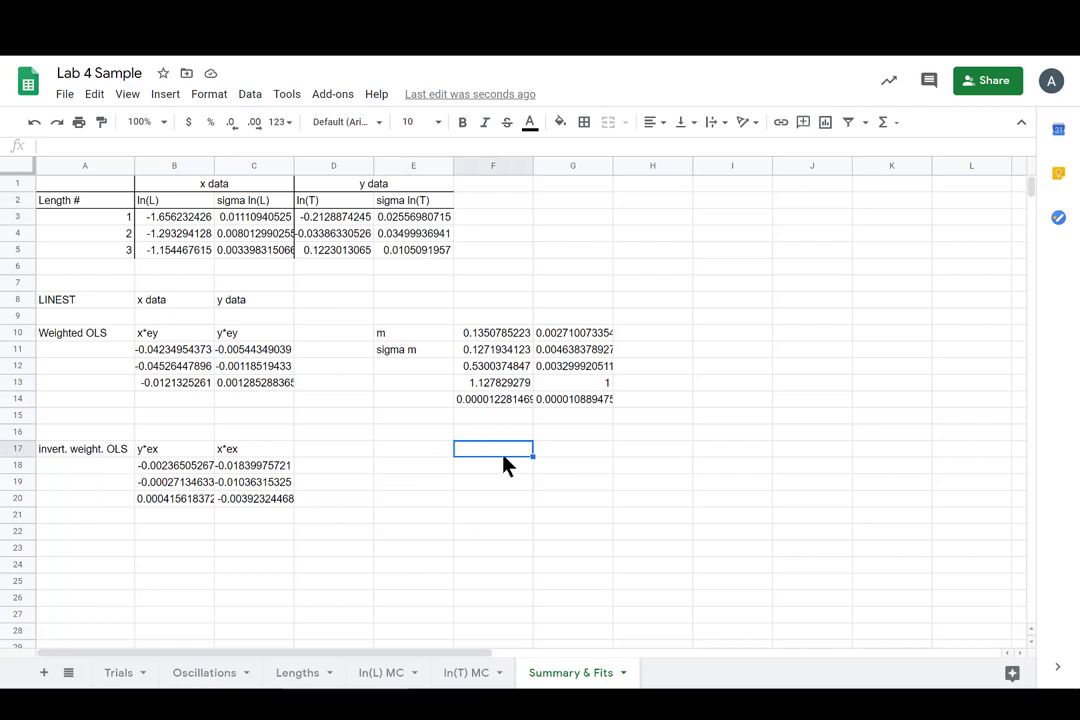
text(=li)
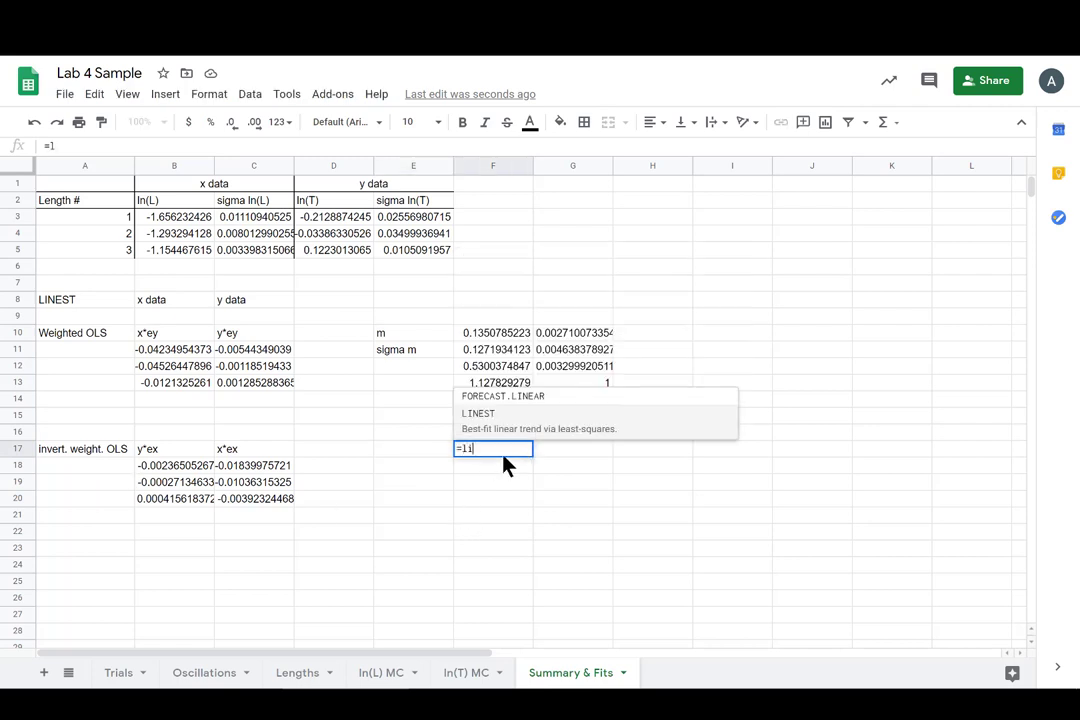
text(nest()
click(279, 469)
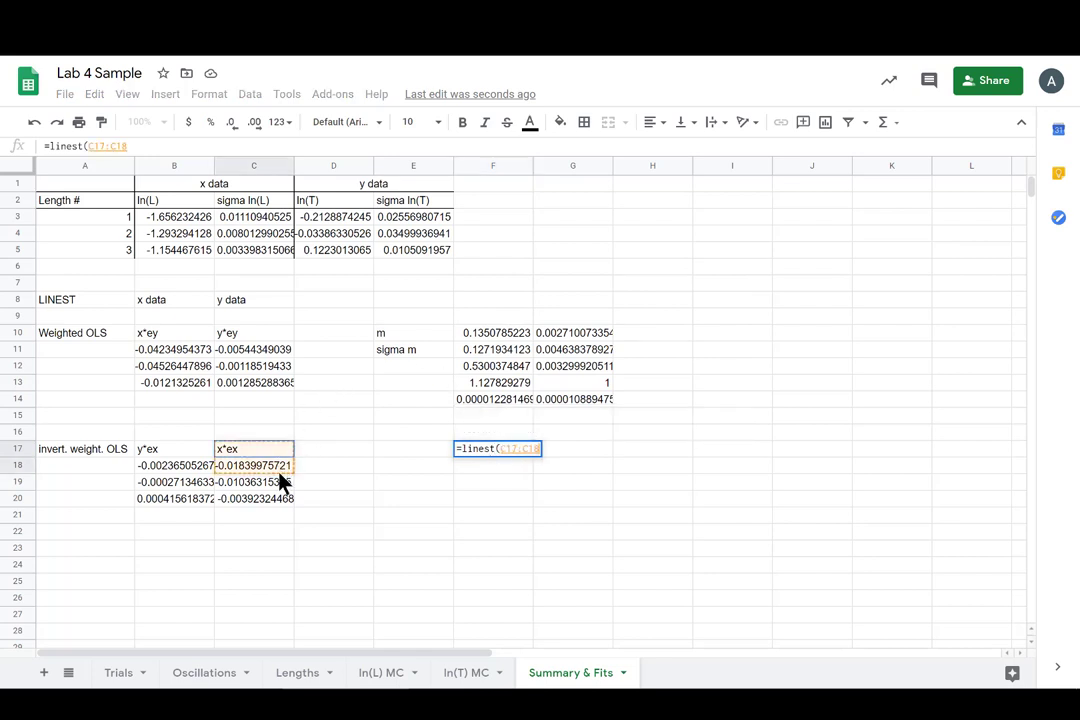
drag(282, 482, 284, 505)
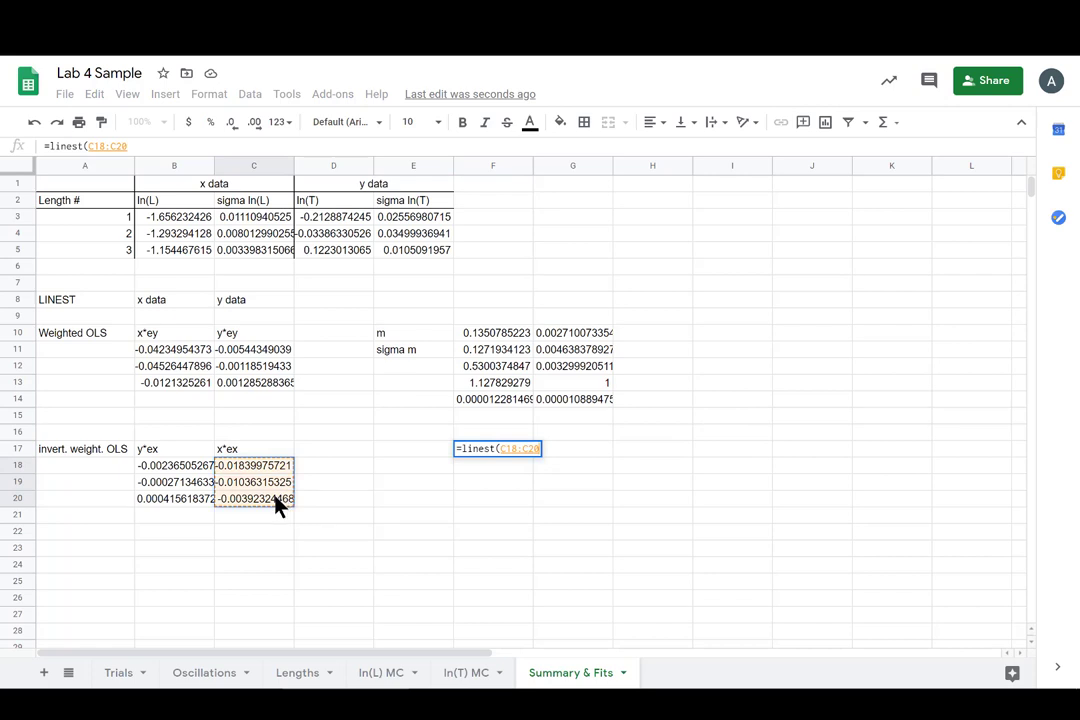
text(,)
click(185, 475)
drag(185, 475, 192, 497)
text(,Tr)
key(BackSpace)
text(R)
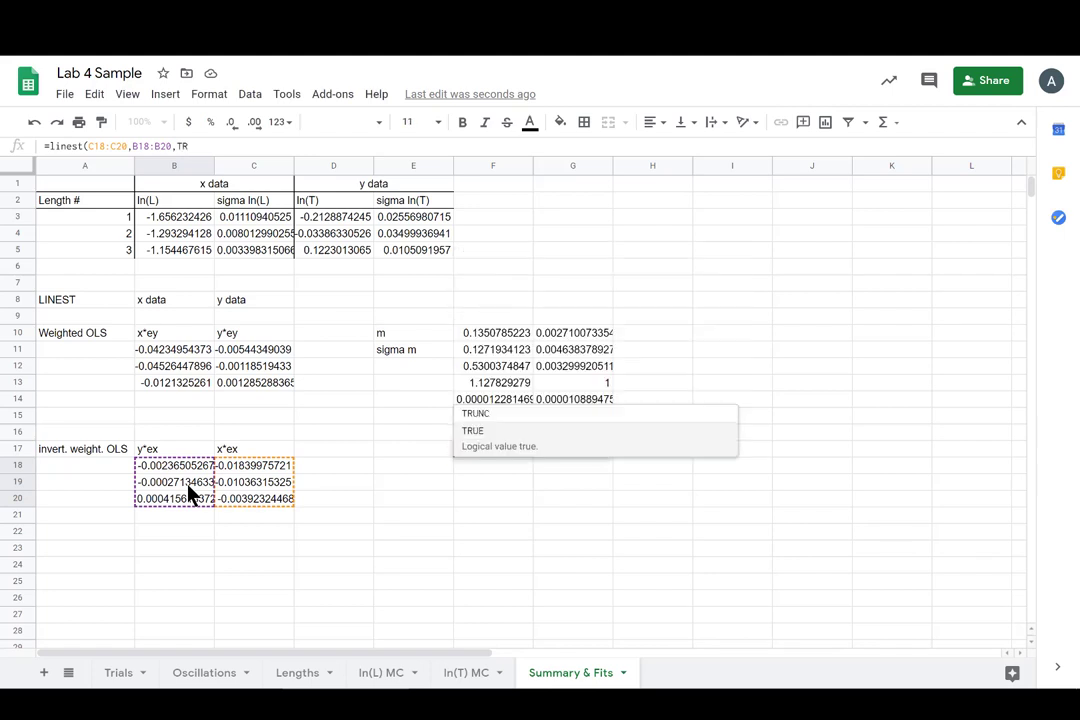
text(UE,TRUE)
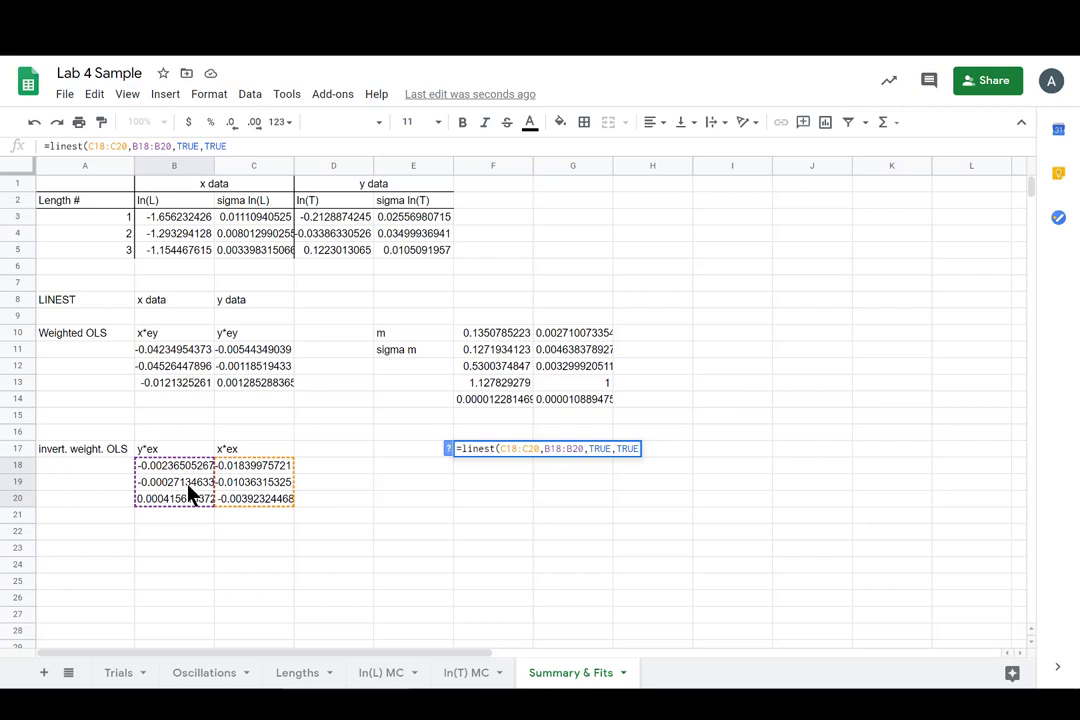
text())
key(Return)
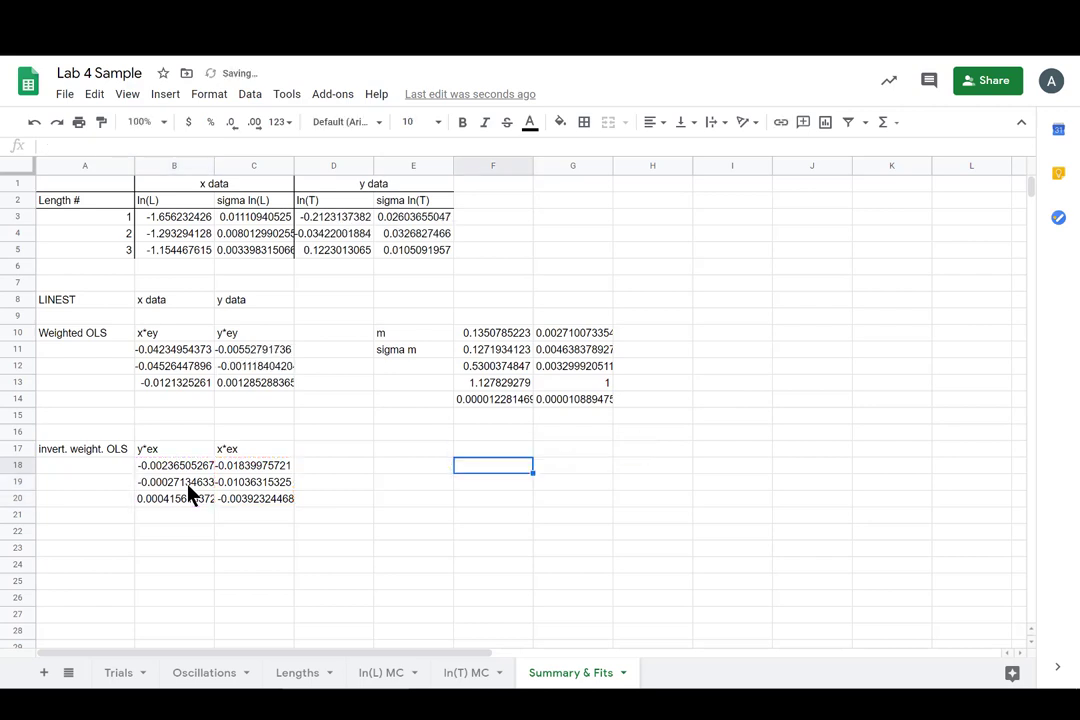
Step: Type 1/m in E17 and sigma 1/m in E18
click(409, 445)
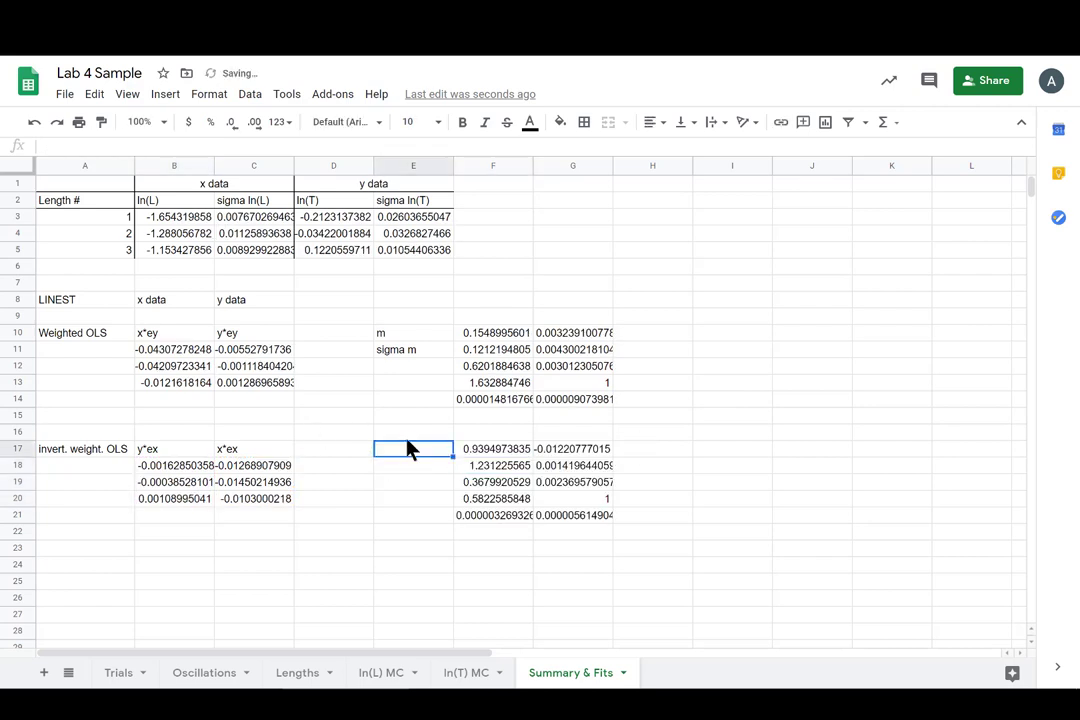
text(1/m)
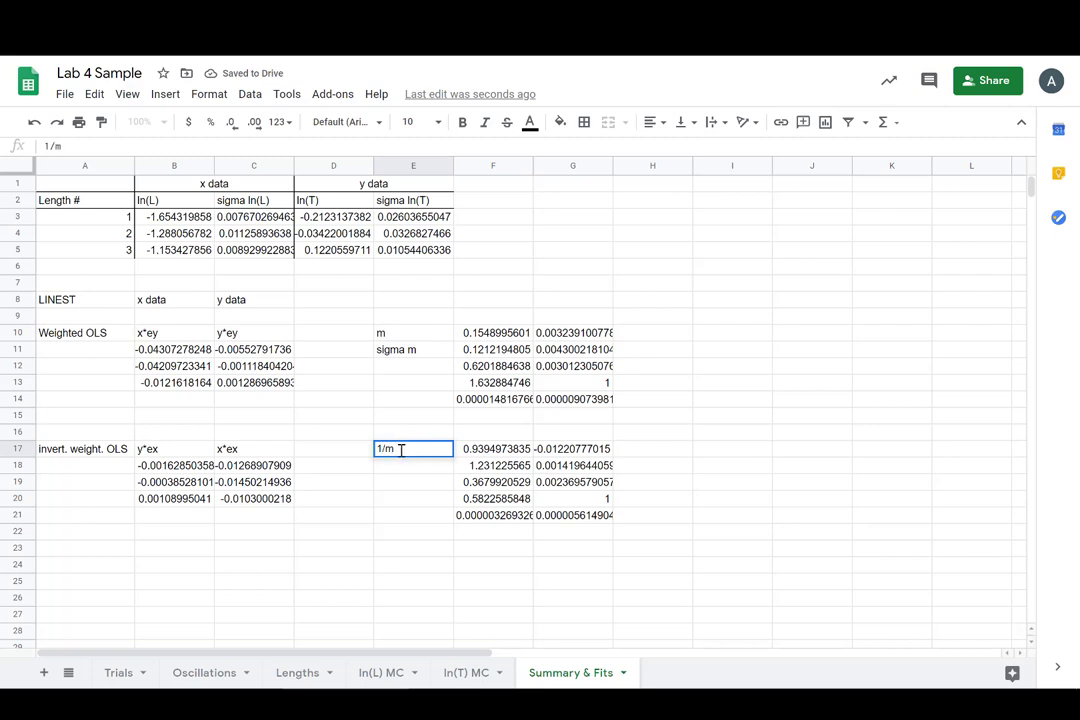
click(405, 470)
text(sigma)
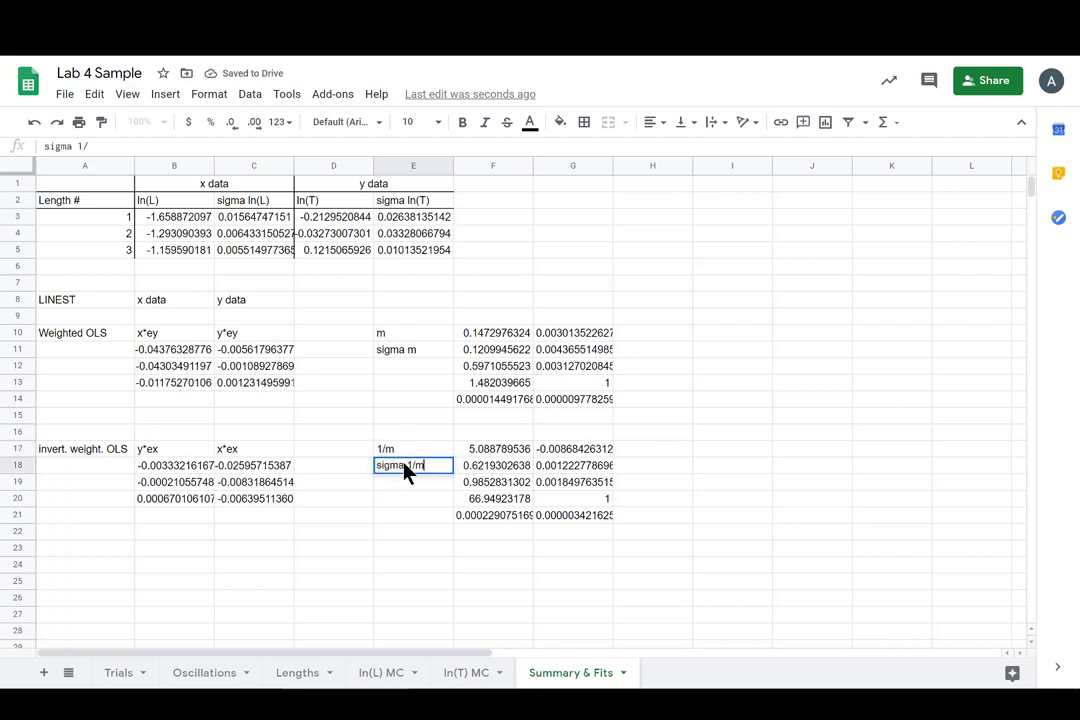
text( 1/m)
click(758, 450)
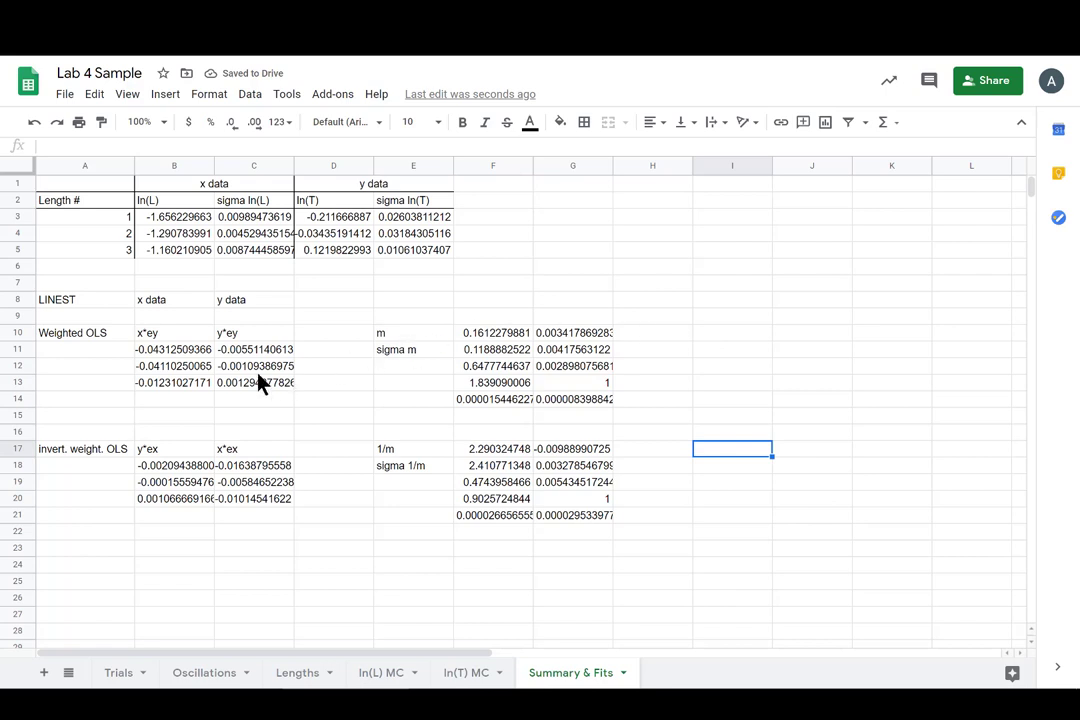
Step: Inspect B11:C13 and the m, sigma m, 1/m and sigma 1/m fit values
drag(170, 357, 190, 382)
key(Right)
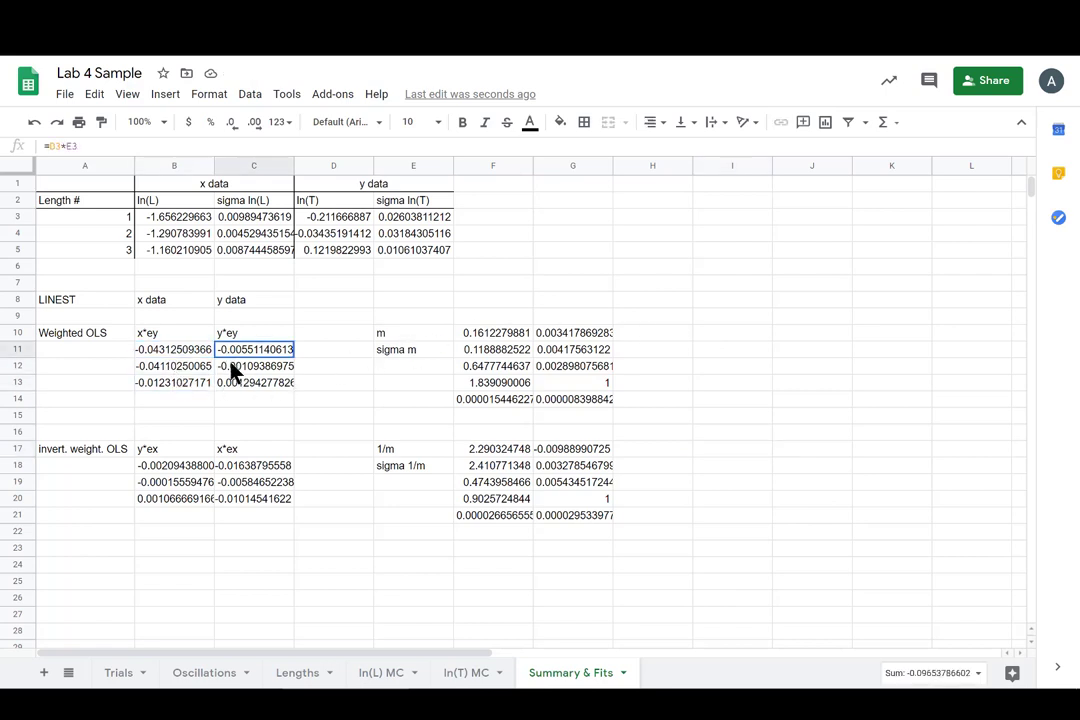
shift+click(240, 390)
drag(510, 340, 522, 352)
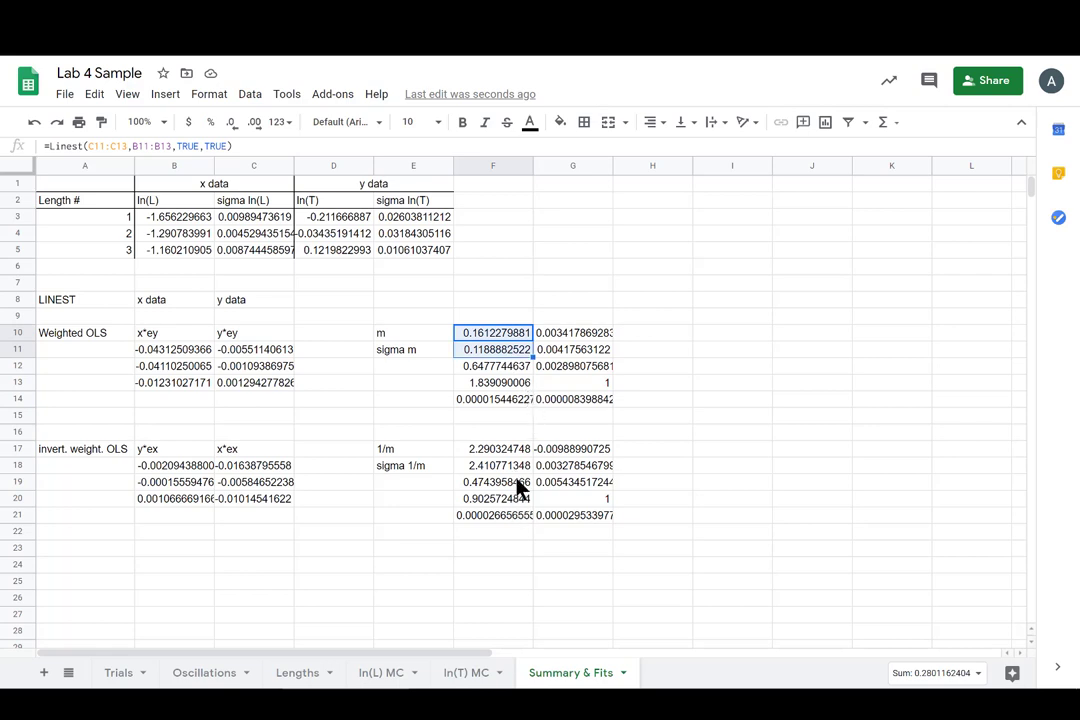
drag(495, 449, 510, 466)
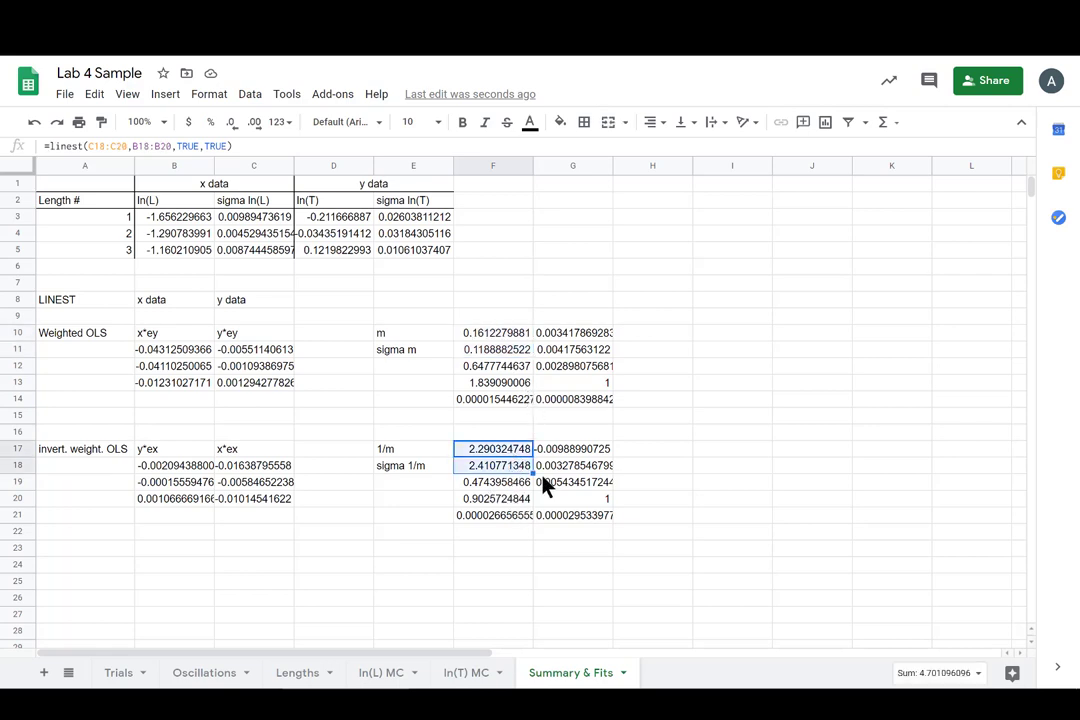
click(413, 548)
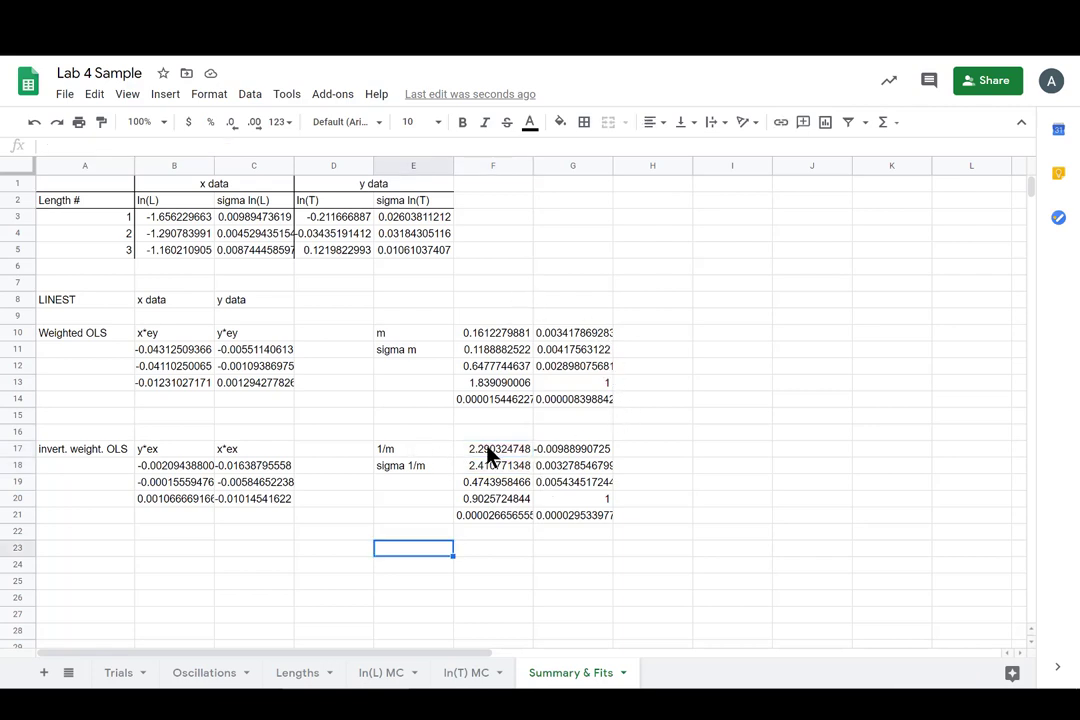
drag(490, 455, 494, 468)
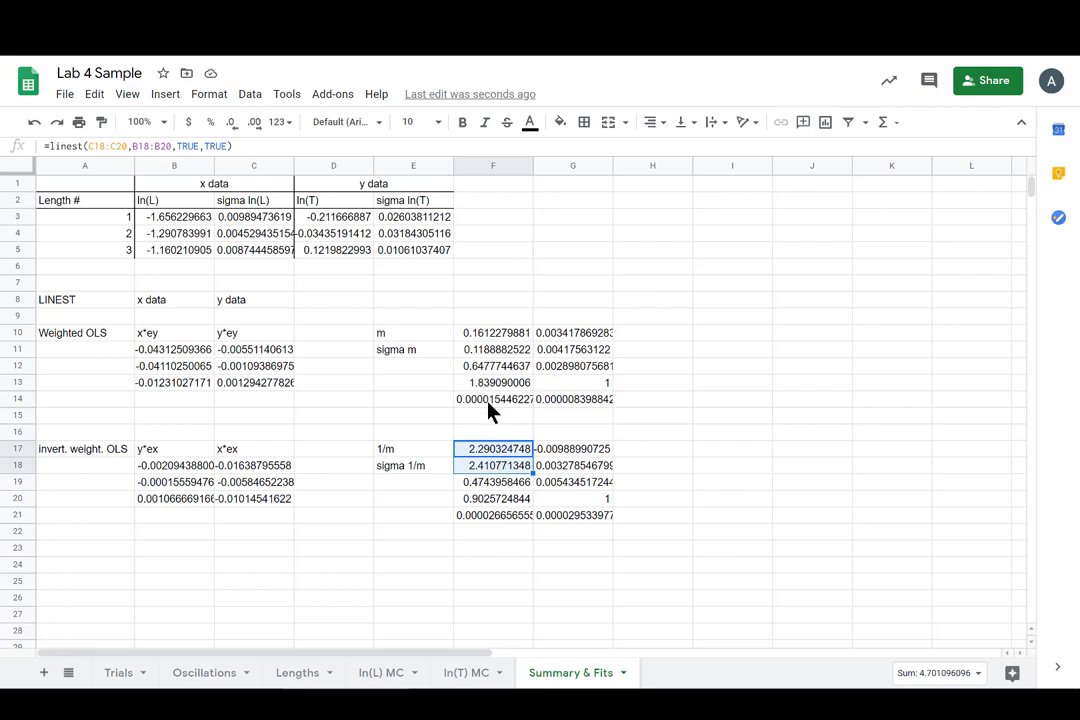
click(101, 268)
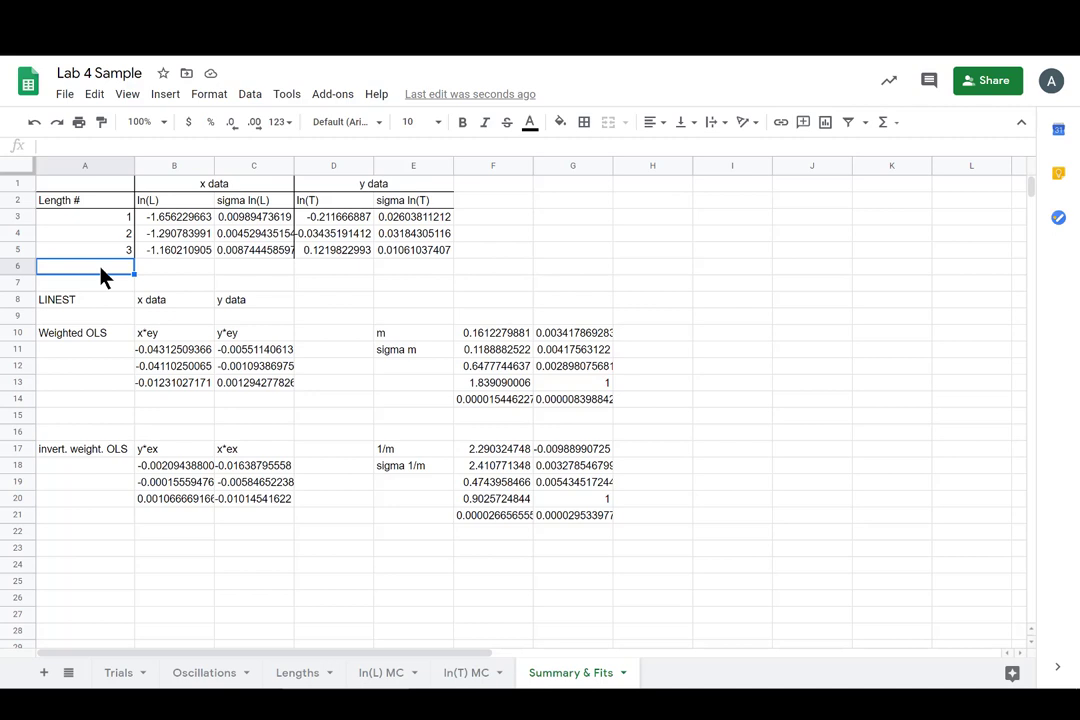
Step: Type Average in A6 and enter =AVERAGE(B3:B5) in B6
text(Average)
click(178, 272)
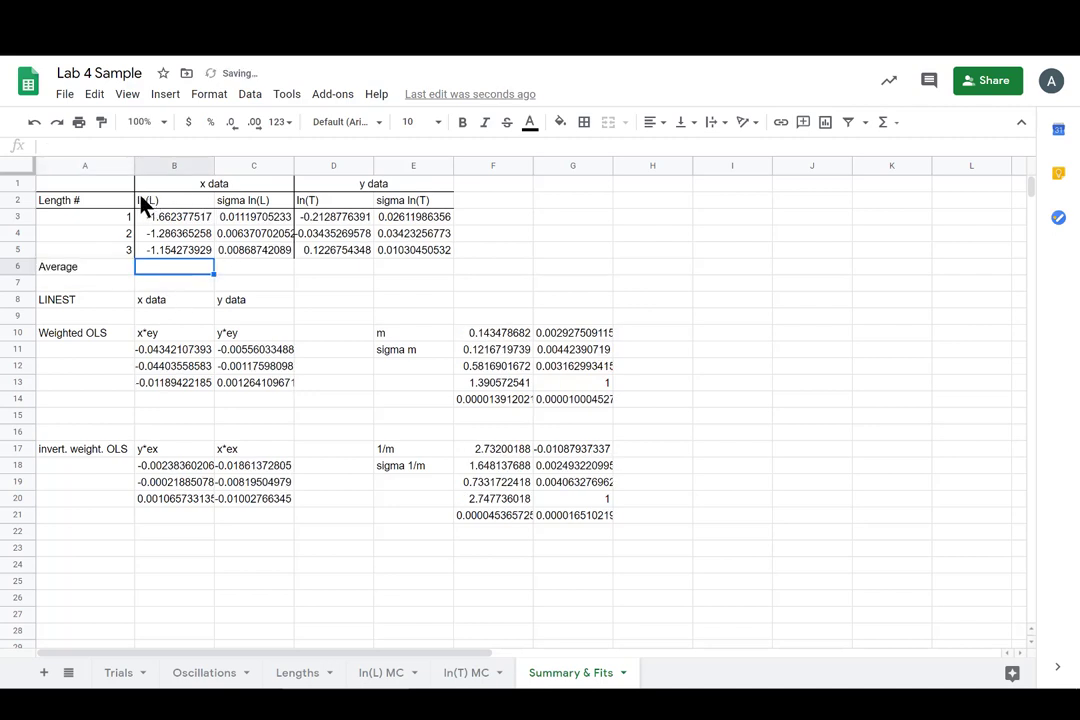
text(=)
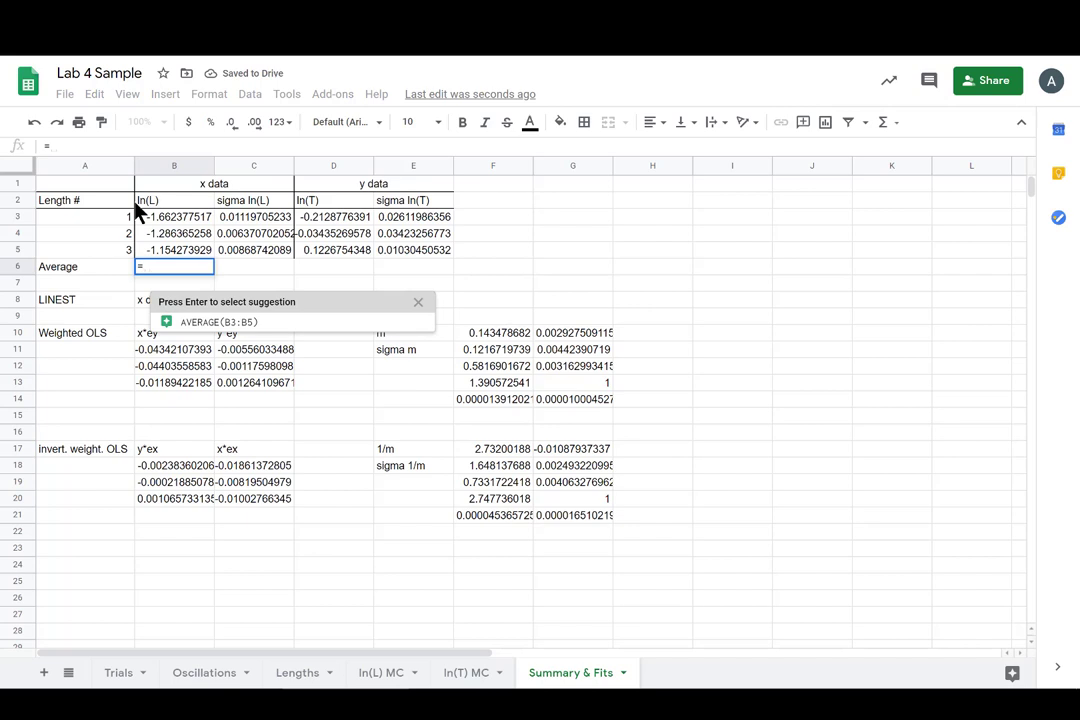
text(aver)
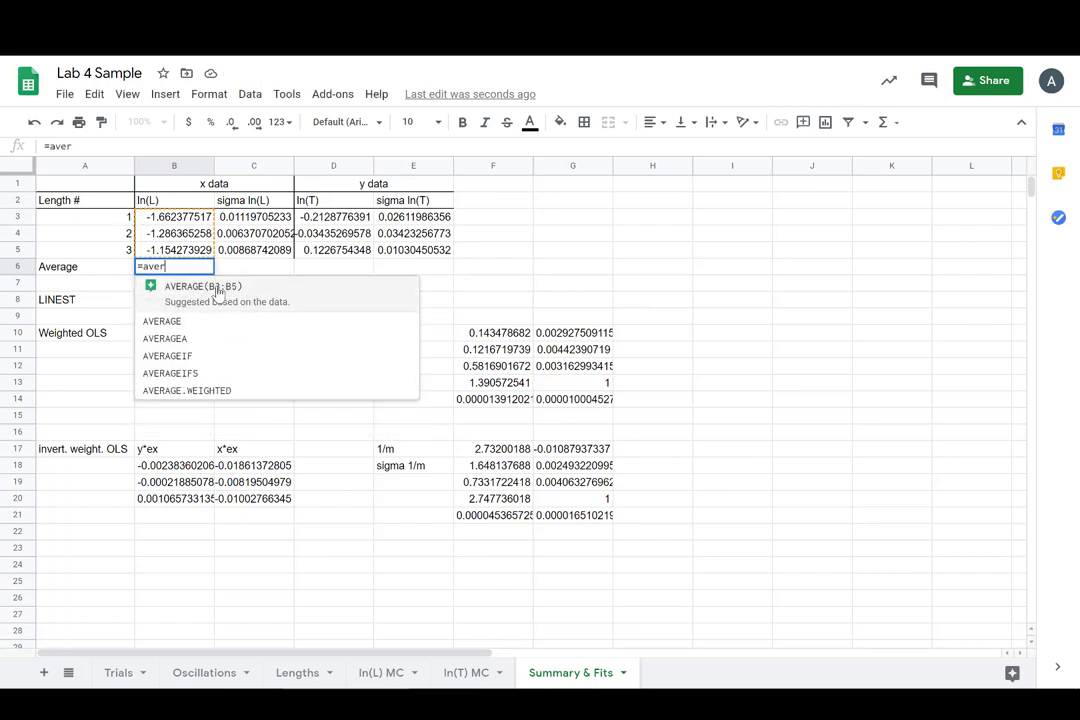
click(215, 290)
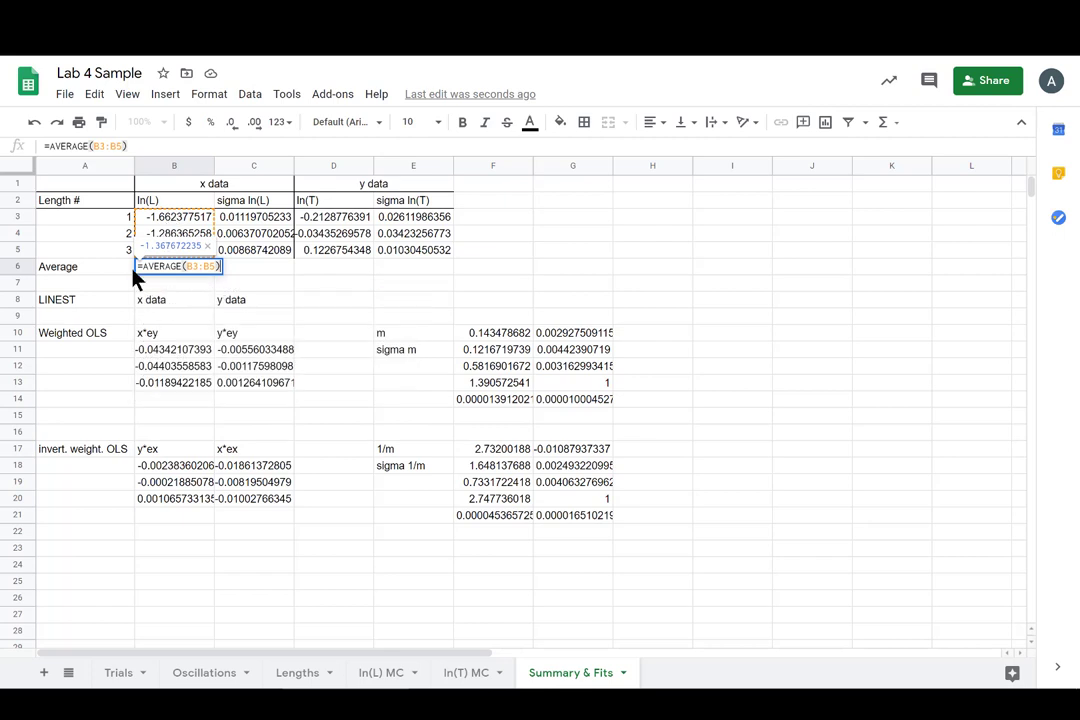
key(Return)
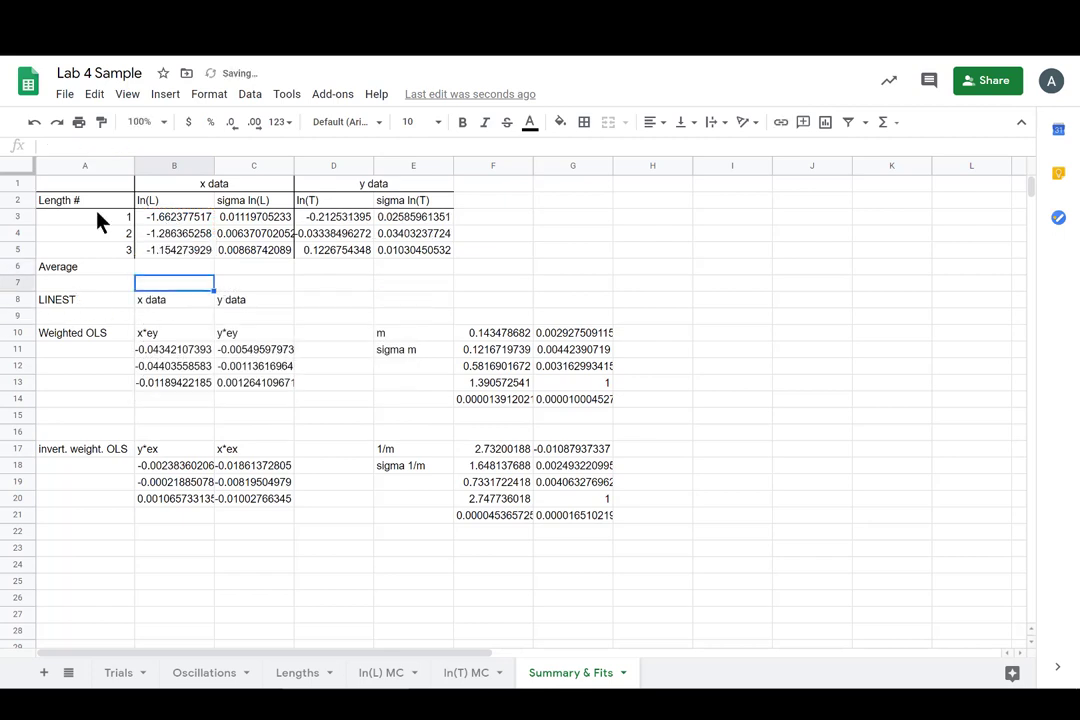
Step: Enter =AVERAGE(D3:D5) in D6 for the ln(T) mean
click(346, 252)
click(340, 268)
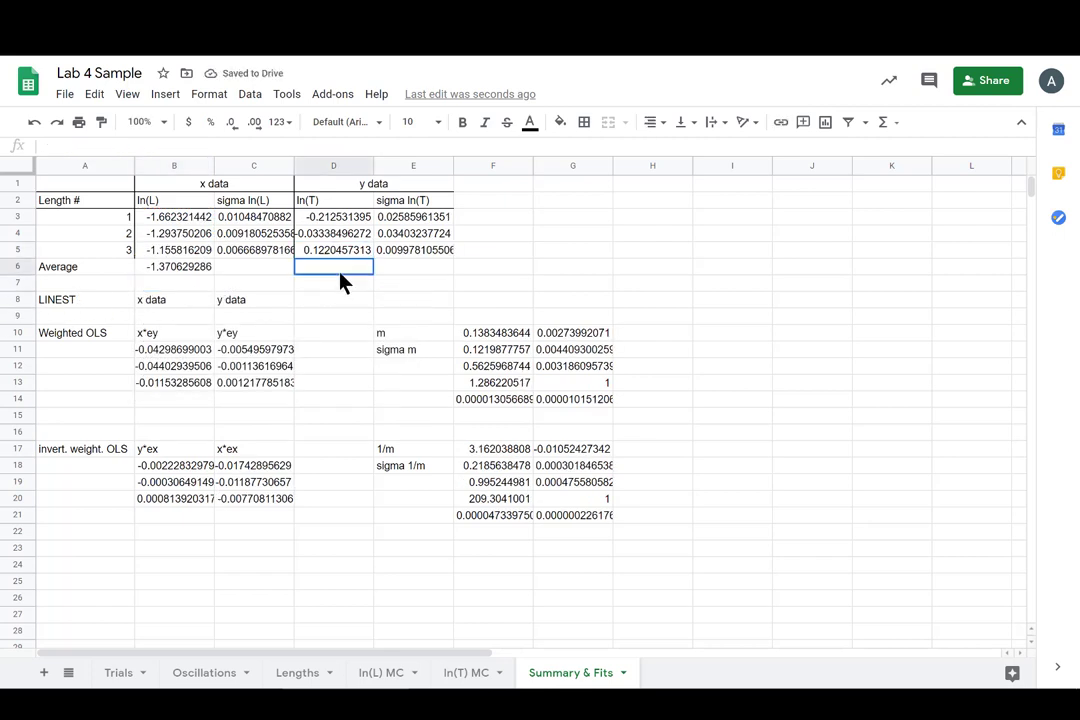
text(=averad)
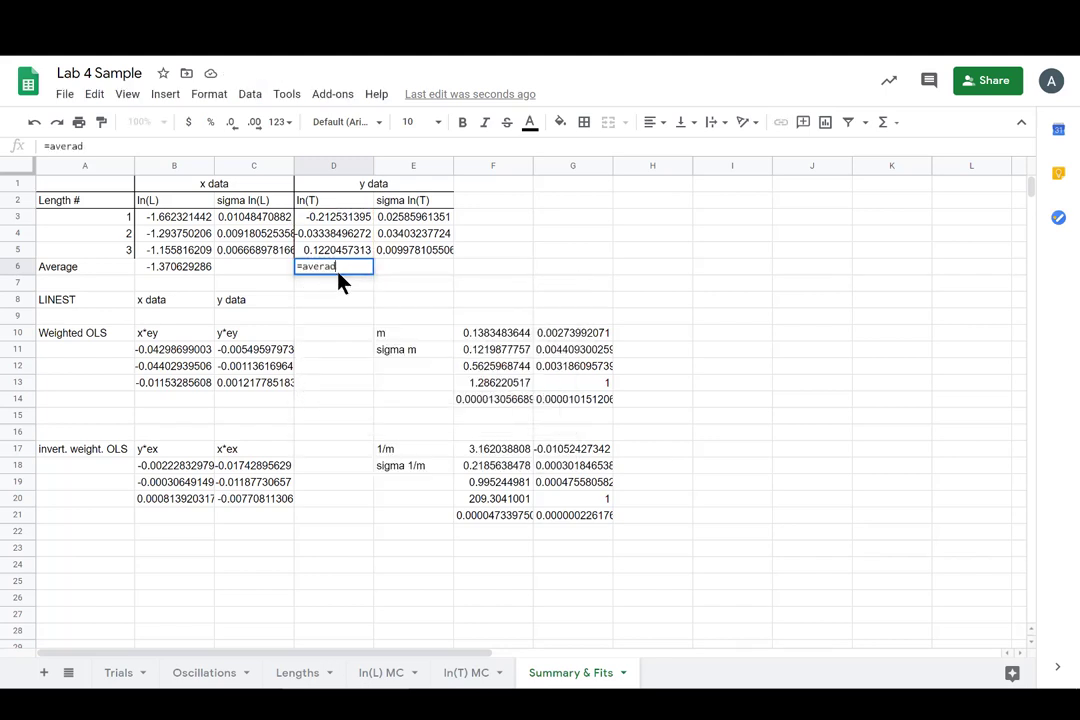
key(BackSpace)
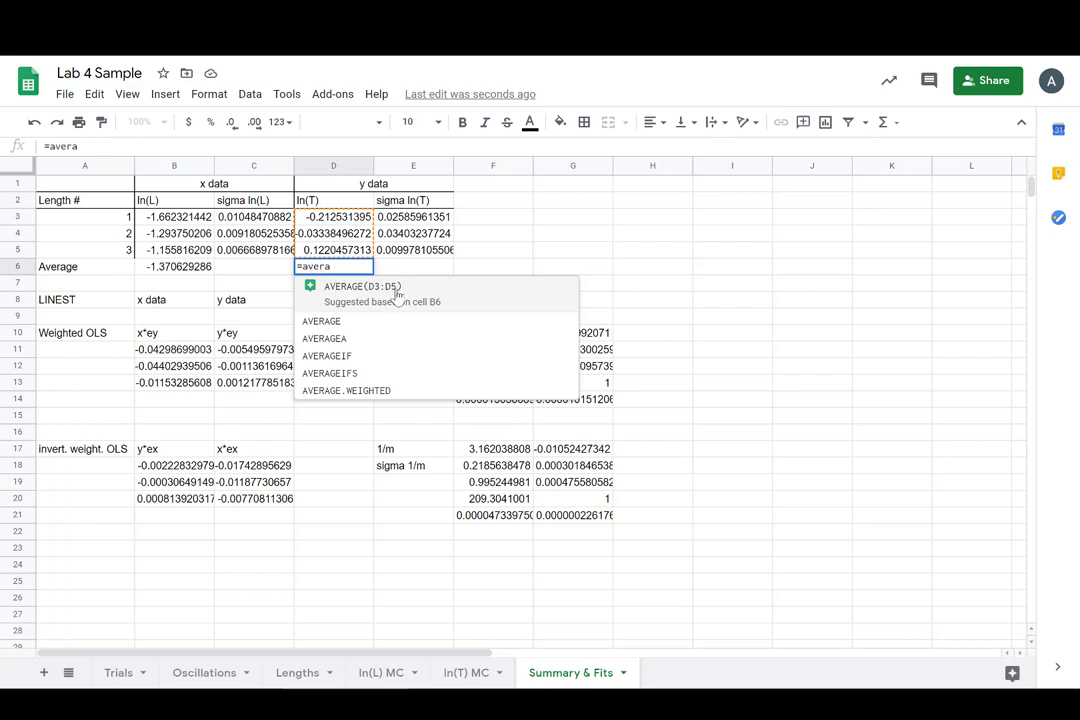
click(362, 297)
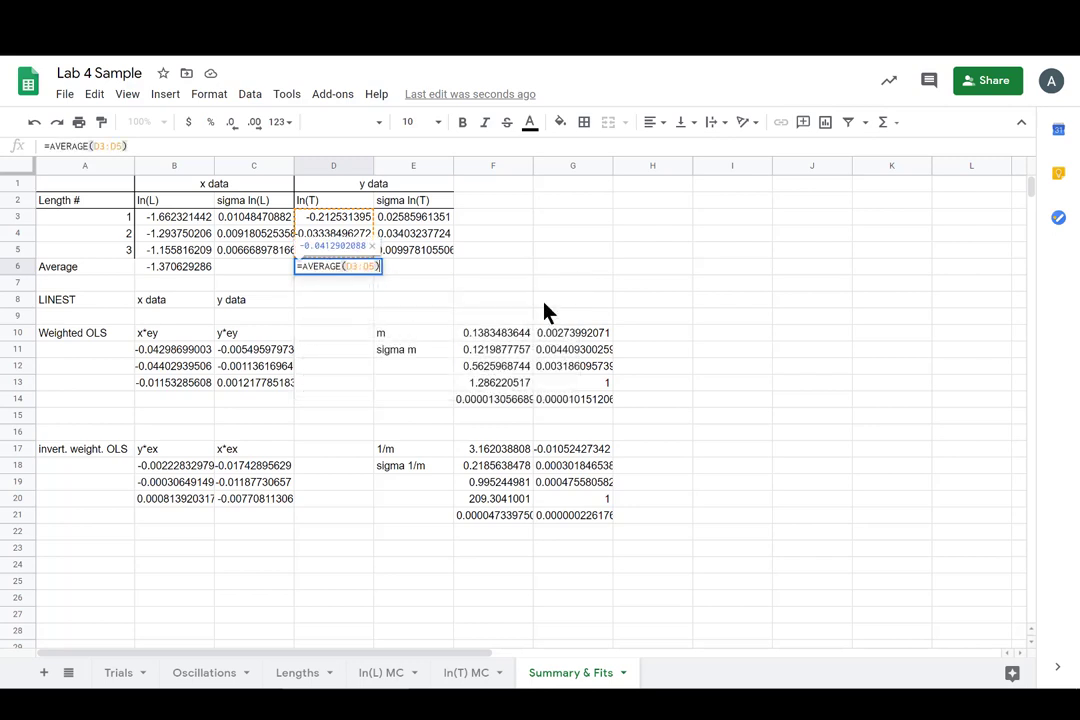
key(Return)
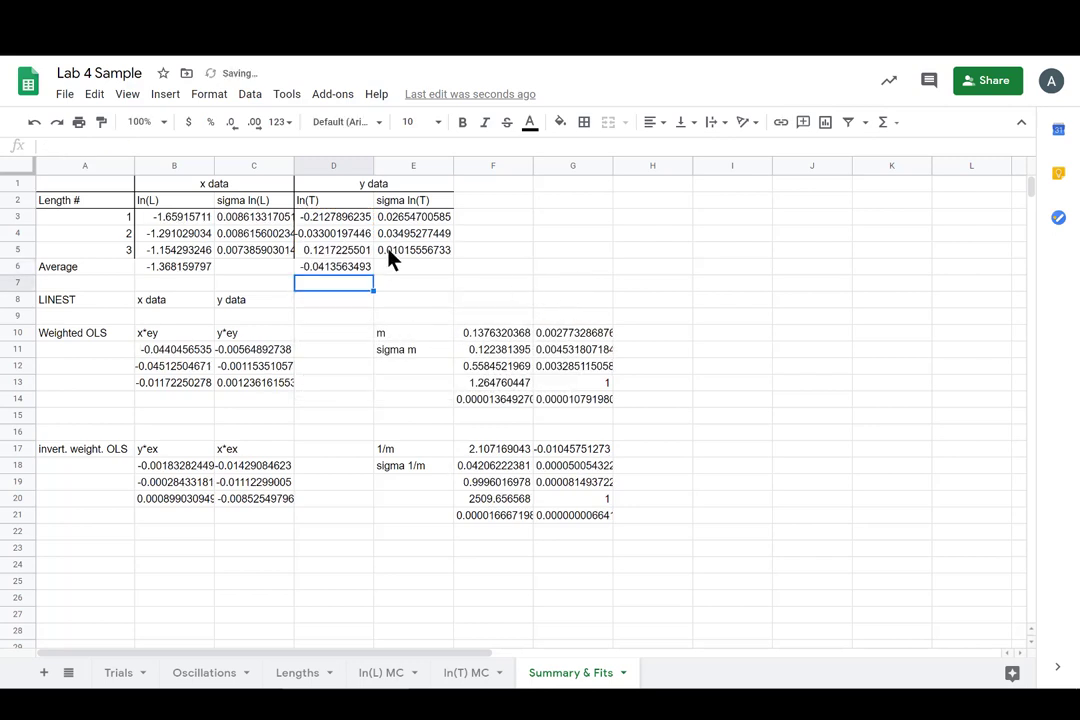
click(174, 268)
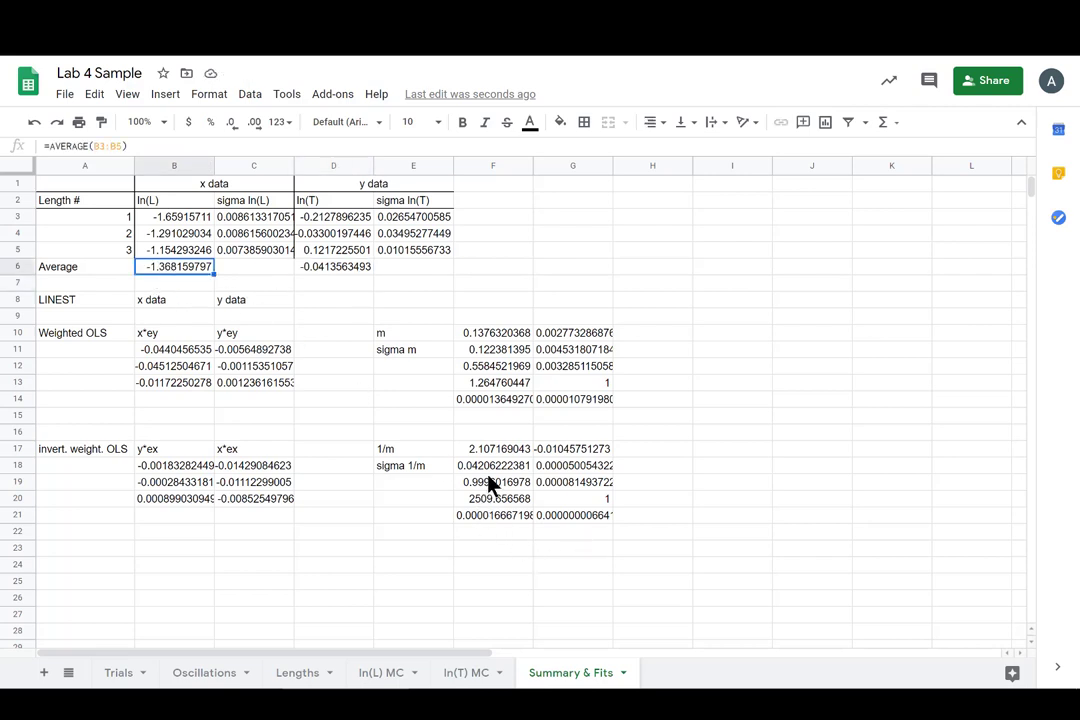
click(505, 335)
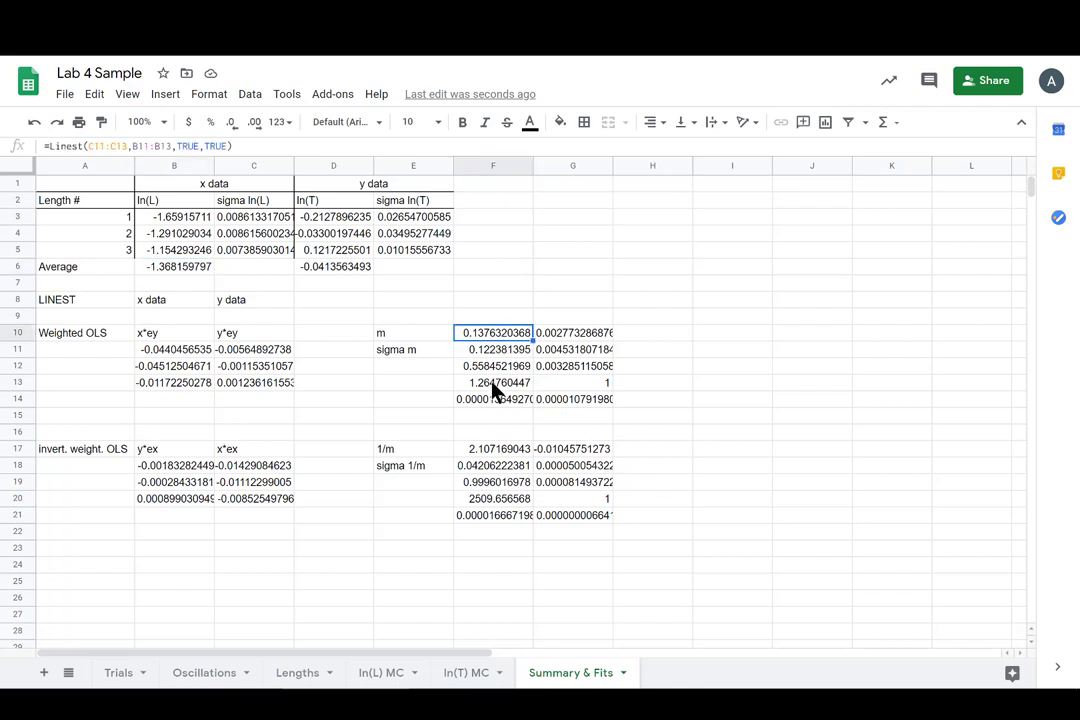
click(500, 450)
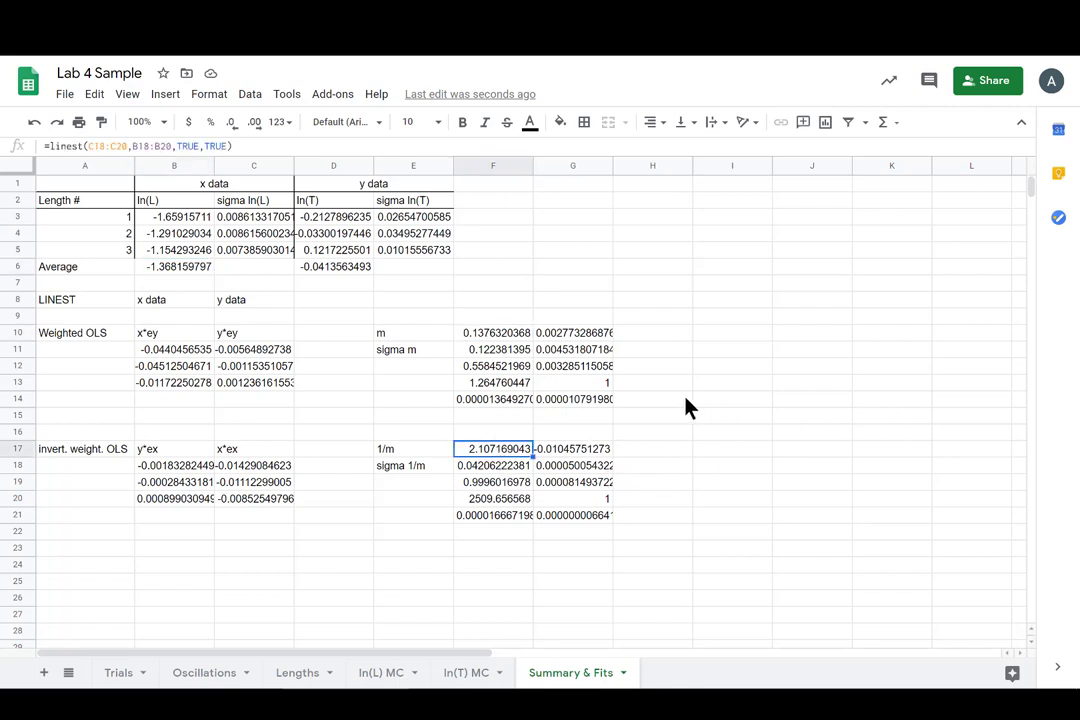